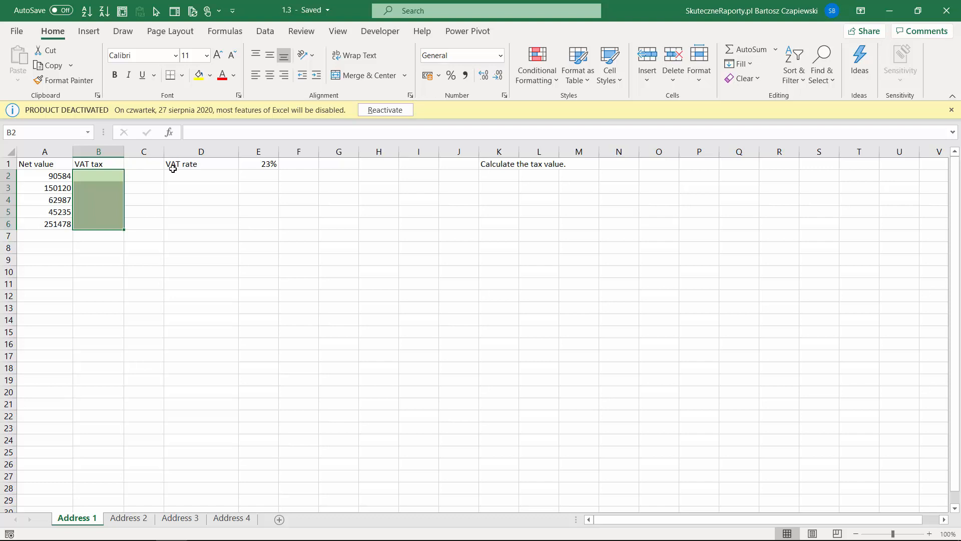
# Step: Enter =A2*E1 in B2 to compute VAT on the first net value at the 23% rate
pyautogui.click(266, 164)
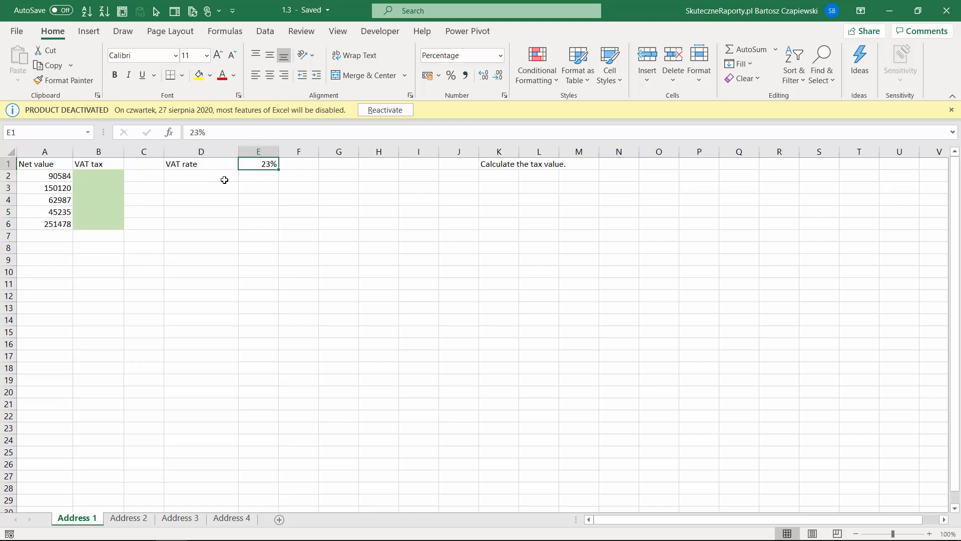
pyautogui.click(99, 177)
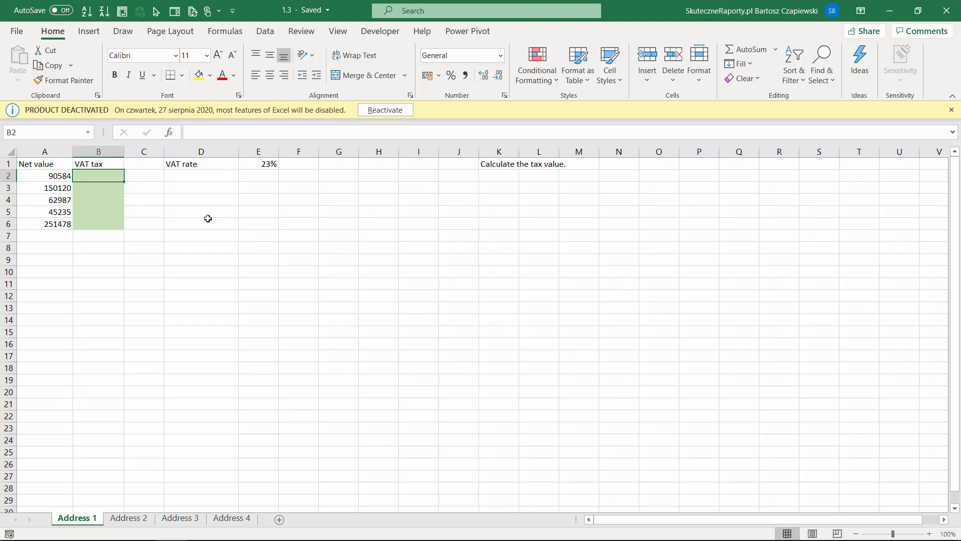
pyautogui.write('=')
pyautogui.press('Left')
pyautogui.write('*')
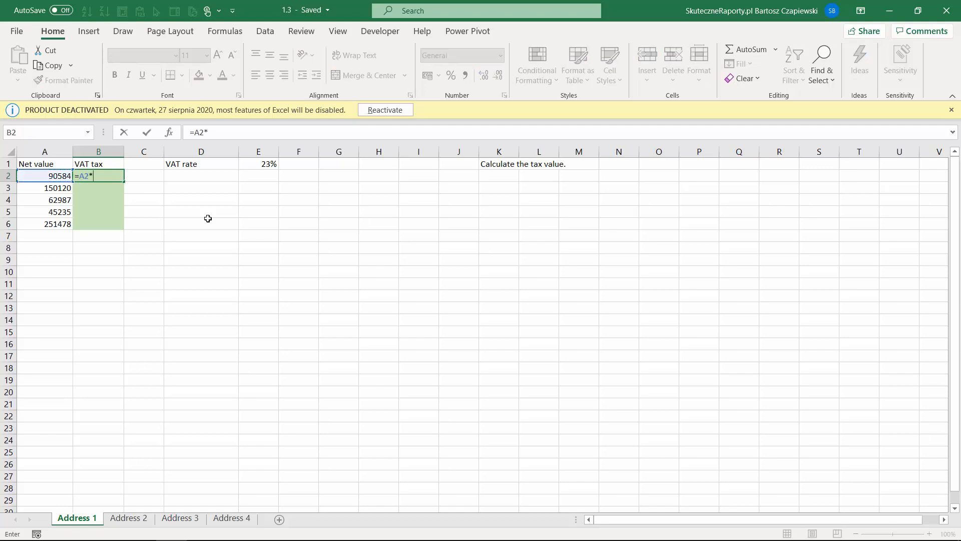
pyautogui.click(266, 163)
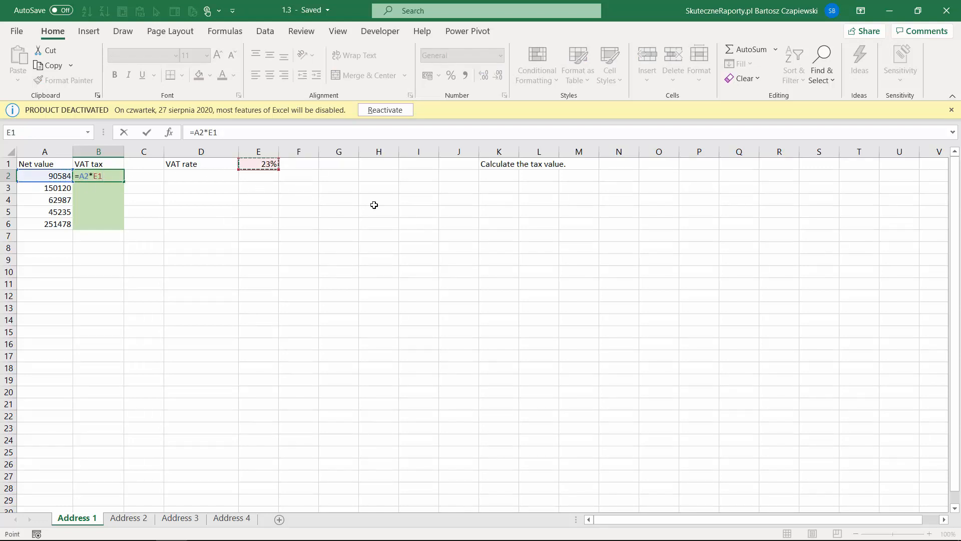
pyautogui.press('Return')
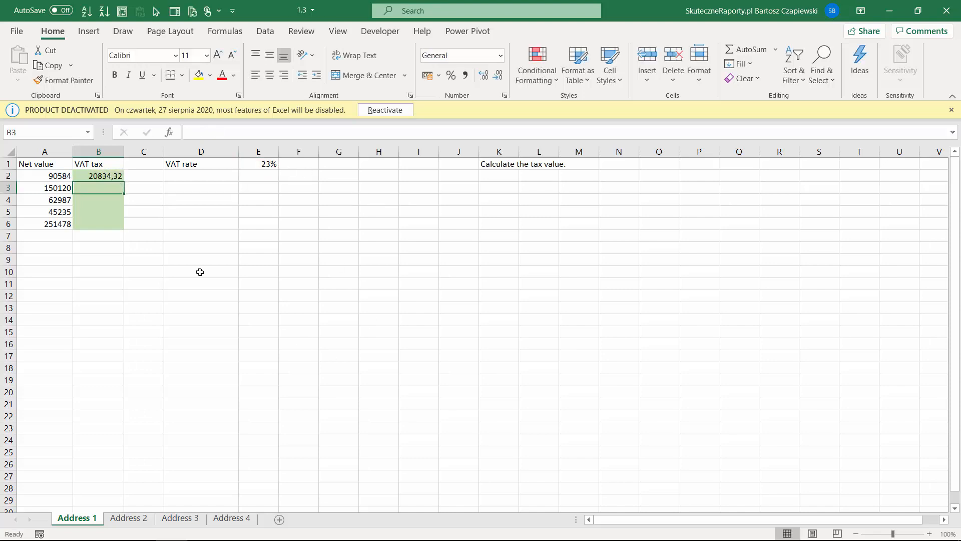
# Step: Copy the B2 VAT formula down to B6 and inspect B3's shifted formula =A3*E2
pyautogui.click(113, 176)
pyautogui.doubleClick(124, 182)
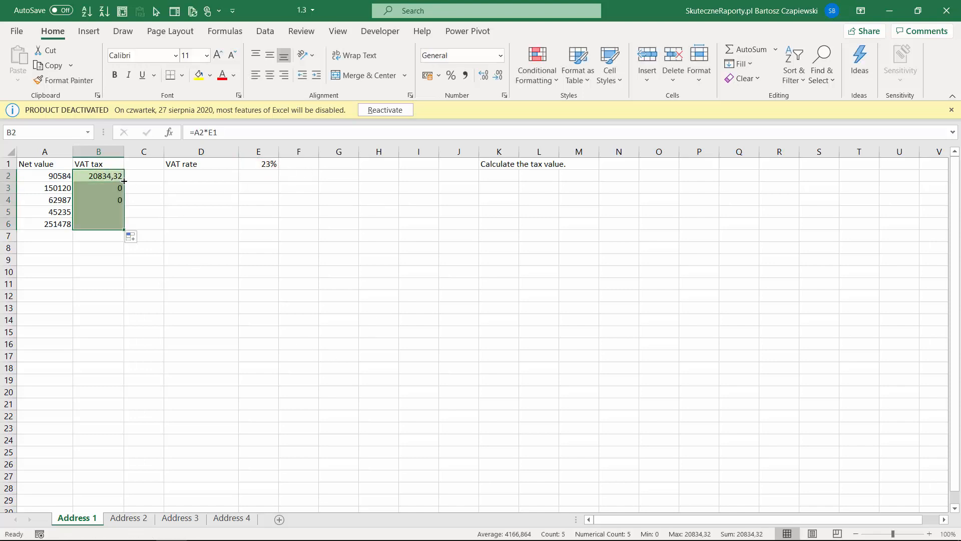
pyautogui.click(93, 188)
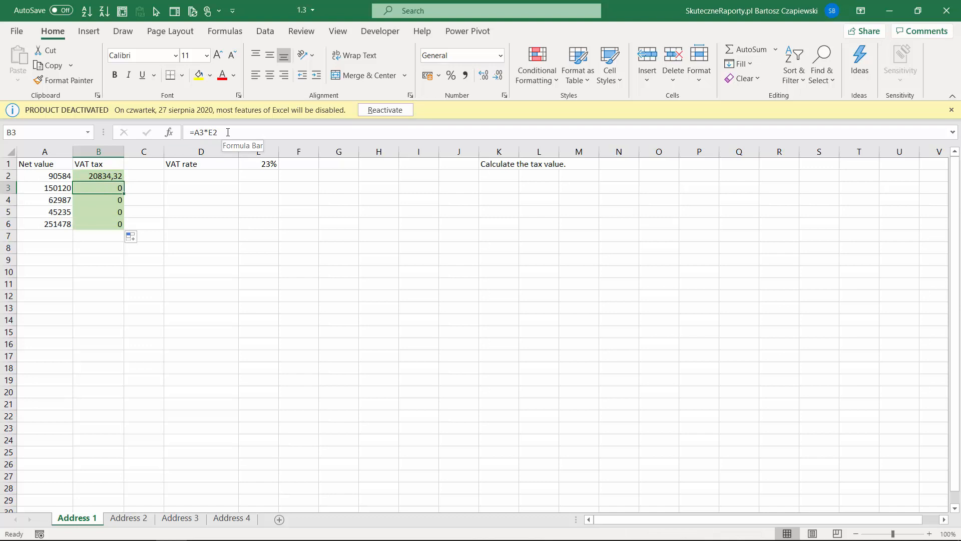
pyautogui.click(228, 133)
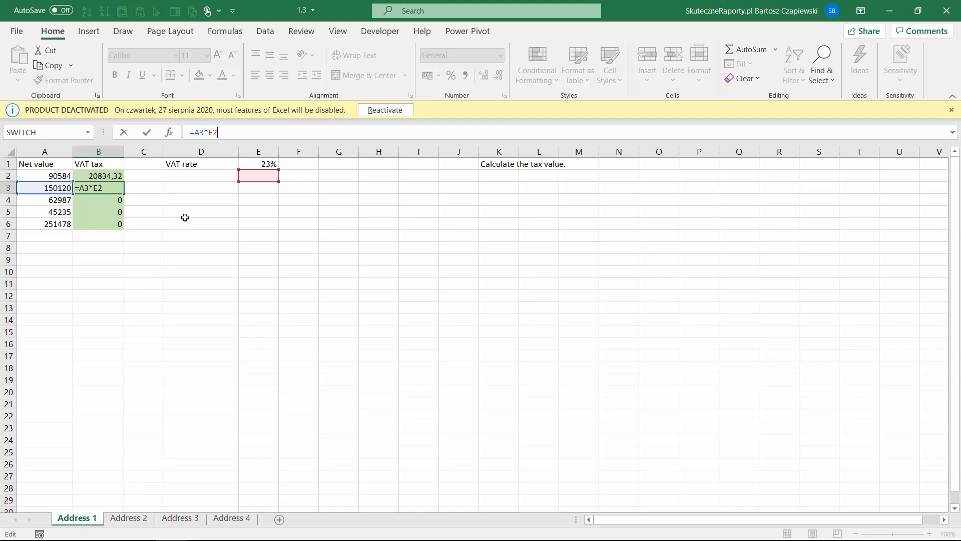
pyautogui.hotkey('shift', 'Return')
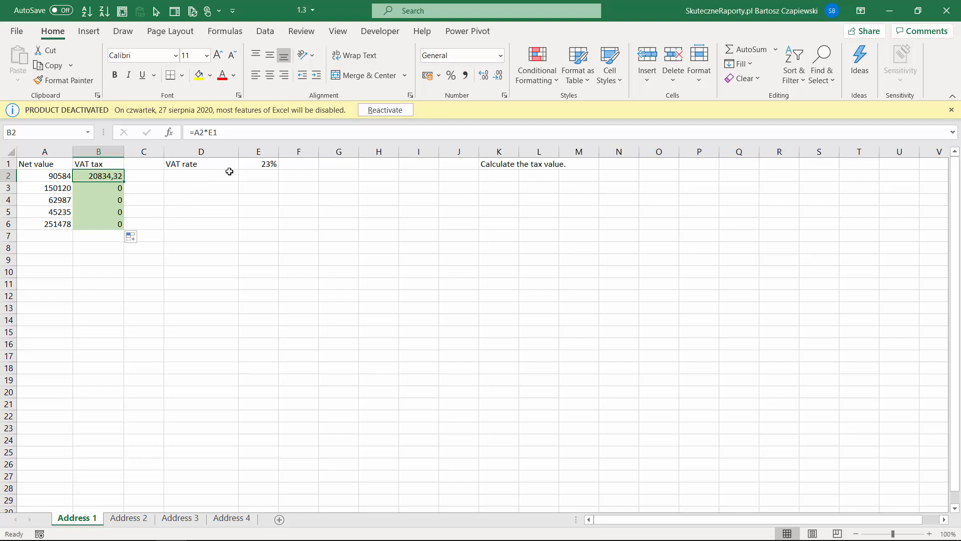
pyautogui.click(262, 164)
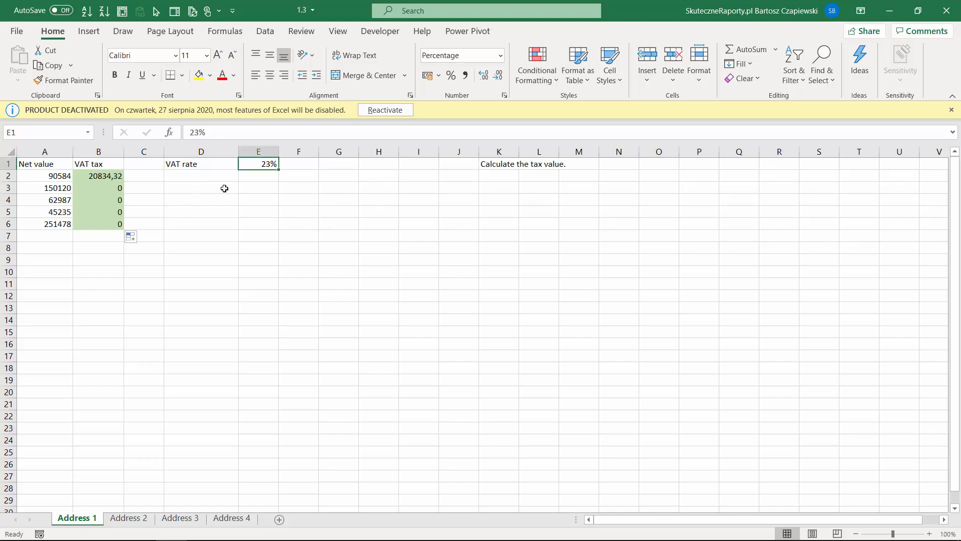
pyautogui.click(119, 171)
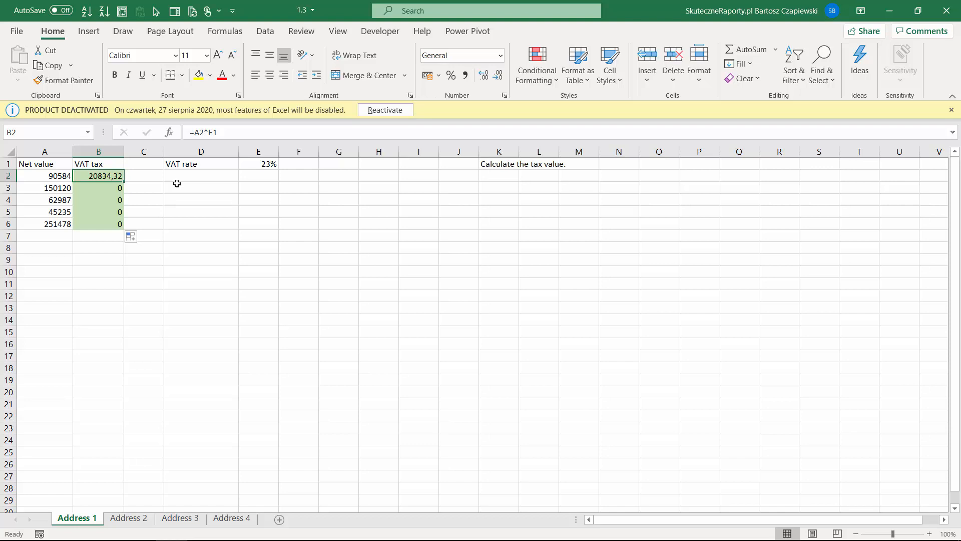
# Step: Change B2 to =A2*$E$1, copy it down to B6, and confirm B6 keeps the fixed rate
pyautogui.click(206, 132)
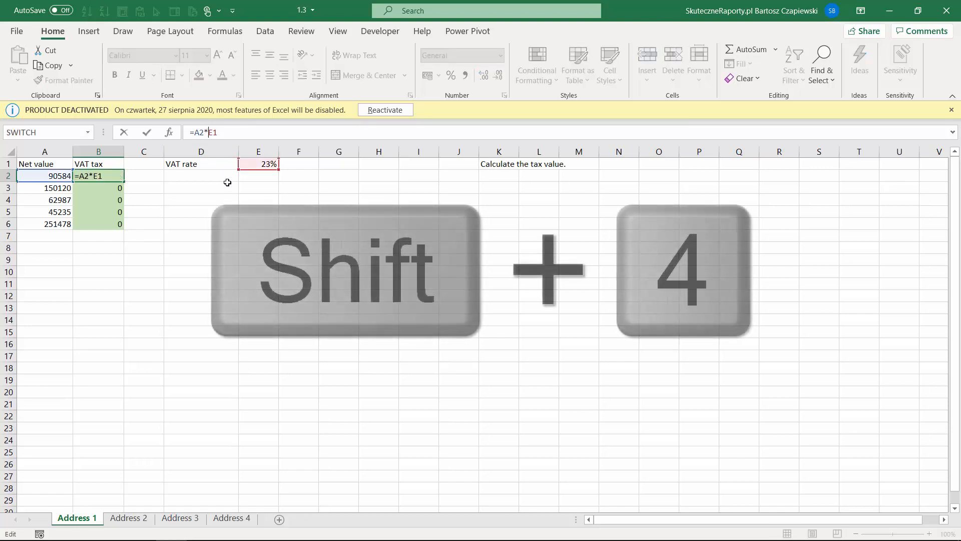
pyautogui.write('$E')
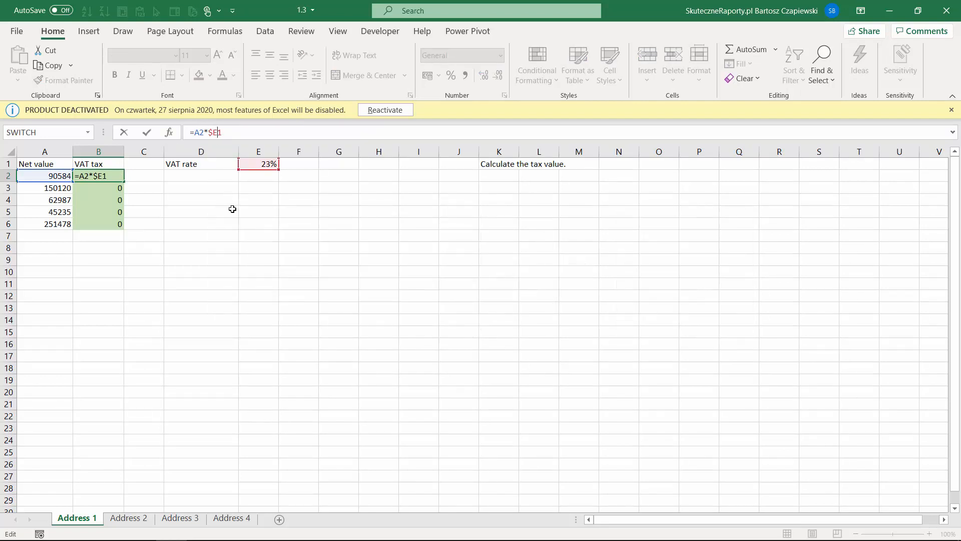
pyautogui.write('$')
pyautogui.press('Return')
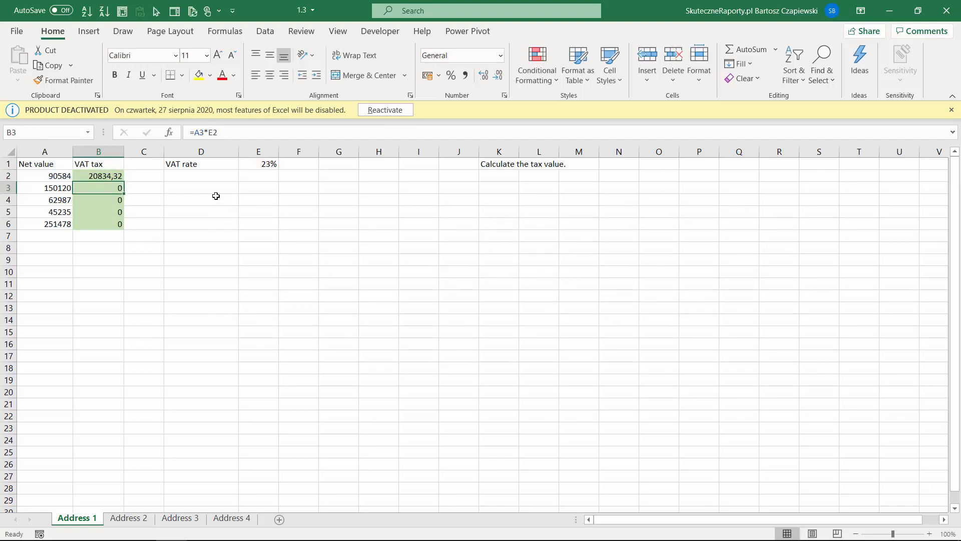
pyautogui.click(121, 180)
pyautogui.doubleClick(125, 180)
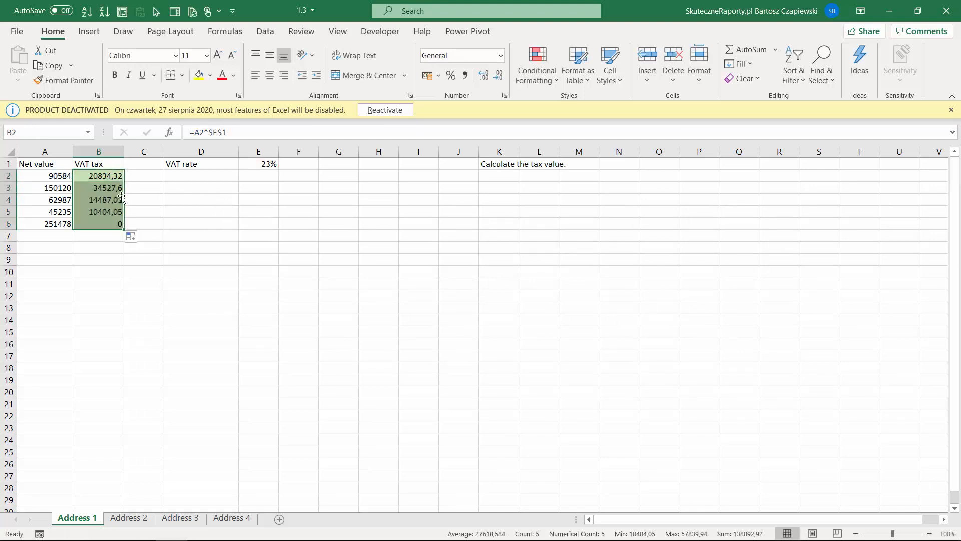
pyautogui.click(112, 224)
pyautogui.click(213, 132)
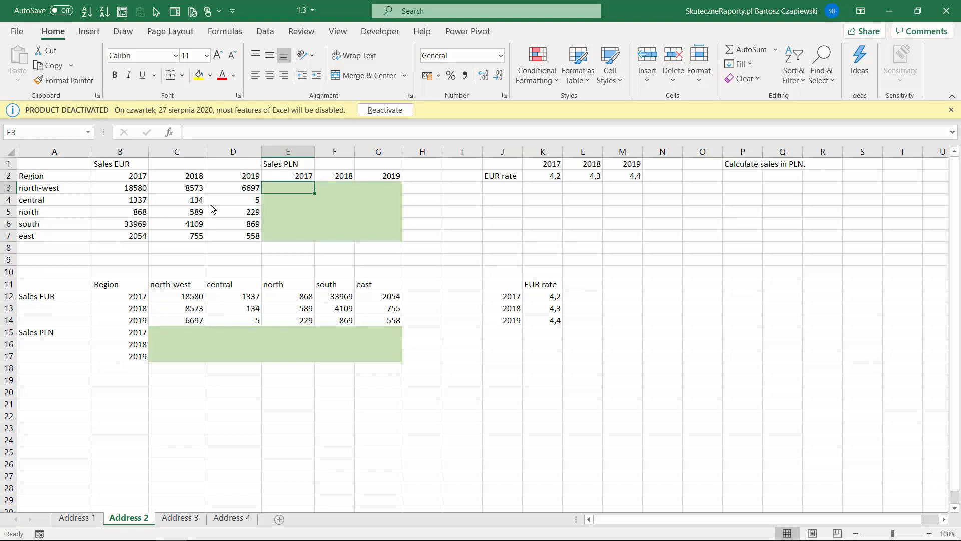
# Step: Highlight the EUR sales B3:D7, the empty Sales PLN area E3:G7, year headers and rates K2:M2
pyautogui.click(119, 186)
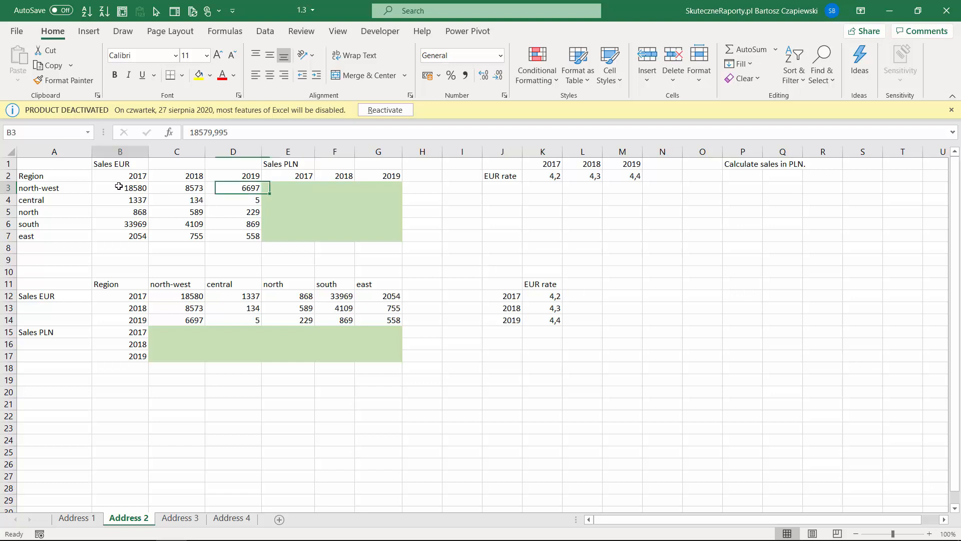
pyautogui.moveTo(119, 187); pyautogui.dragTo(235, 231)
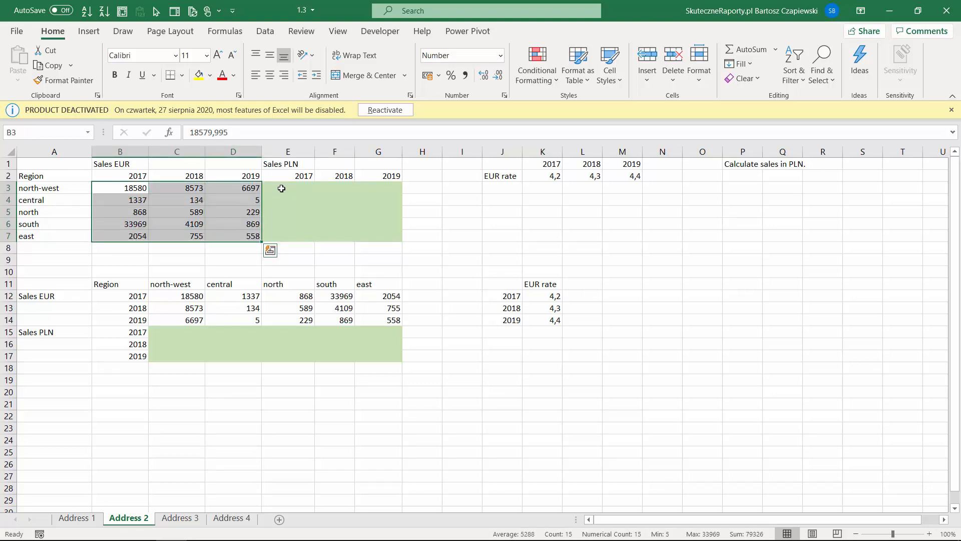
pyautogui.moveTo(282, 188); pyautogui.dragTo(385, 239)
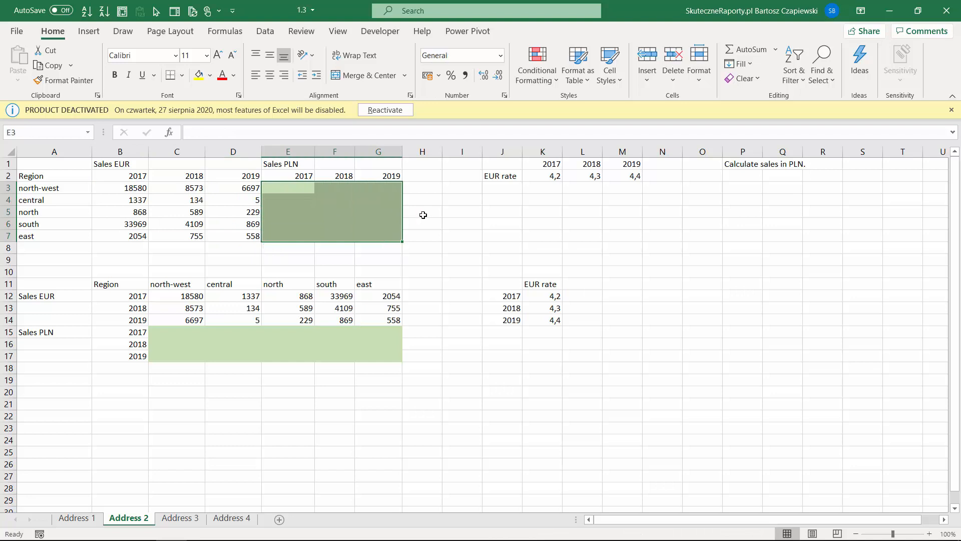
pyautogui.click(289, 189)
pyautogui.moveTo(122, 177); pyautogui.dragTo(215, 179)
pyautogui.moveTo(544, 176); pyautogui.dragTo(630, 175)
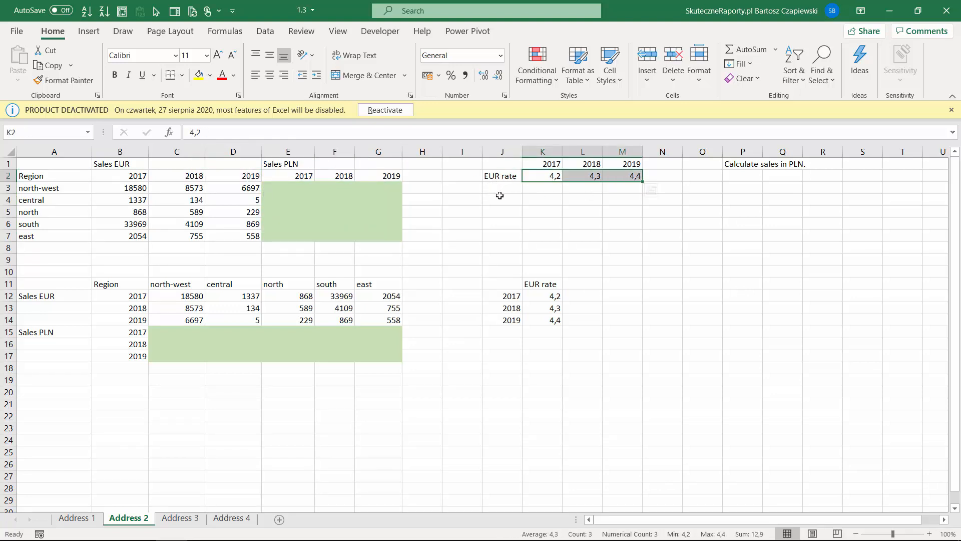
# Step: Enter =B3*K2 in E3 for north-west's 2017 PLN sales
pyautogui.click(292, 187)
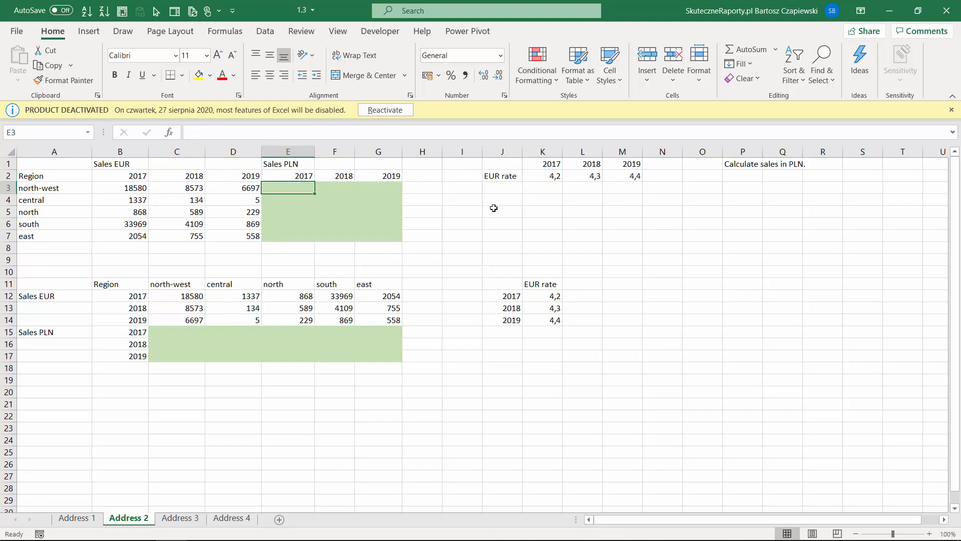
pyautogui.write('=')
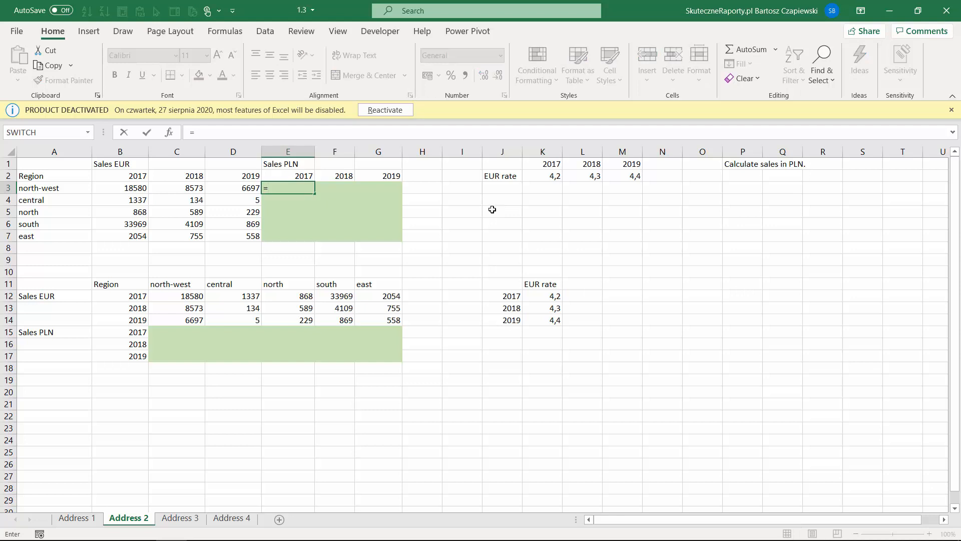
pyautogui.click(136, 188)
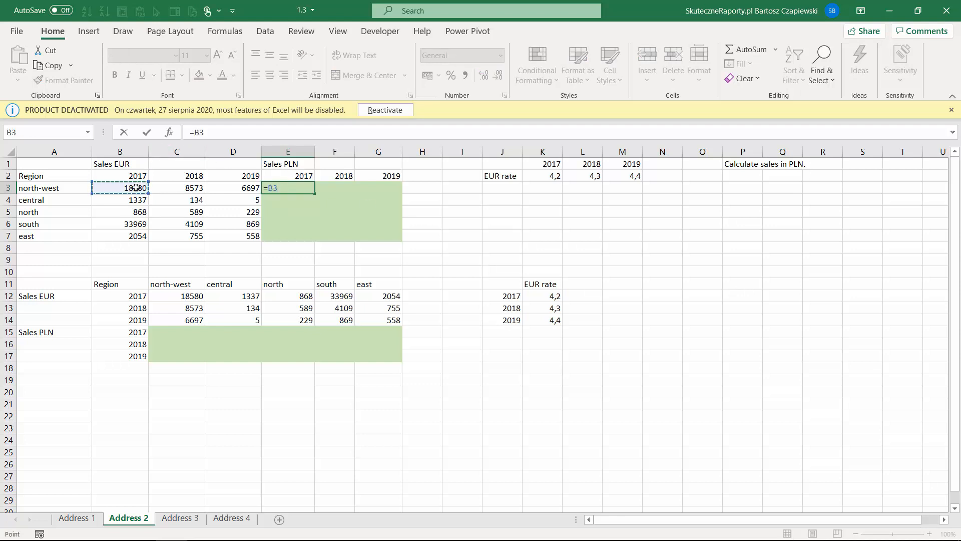
pyautogui.write('*')
pyautogui.click(549, 176)
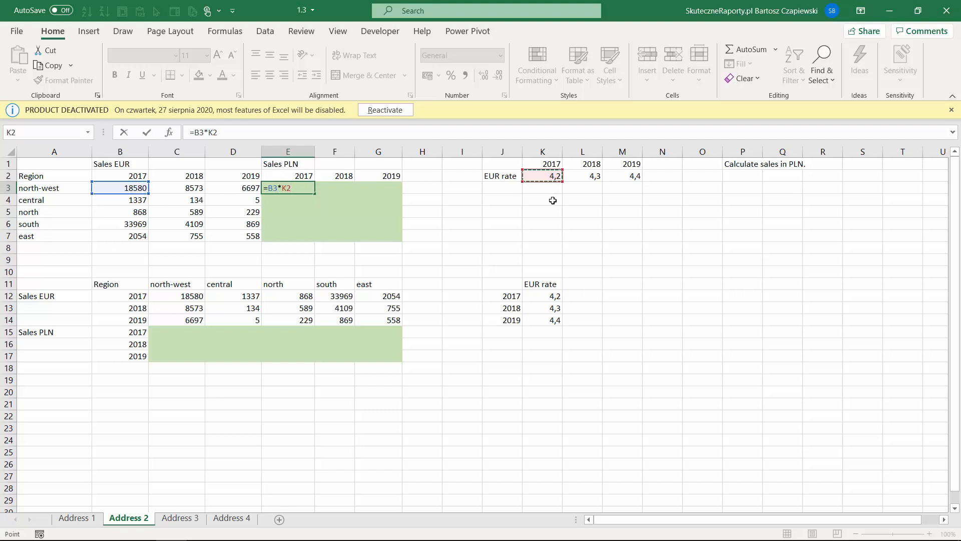
pyautogui.press('Return')
# Step: Copy E3 across to G3 and inspect F3's shifted formula =C3*L2
pyautogui.click(309, 190)
pyautogui.moveTo(310, 191); pyautogui.dragTo(401, 195)
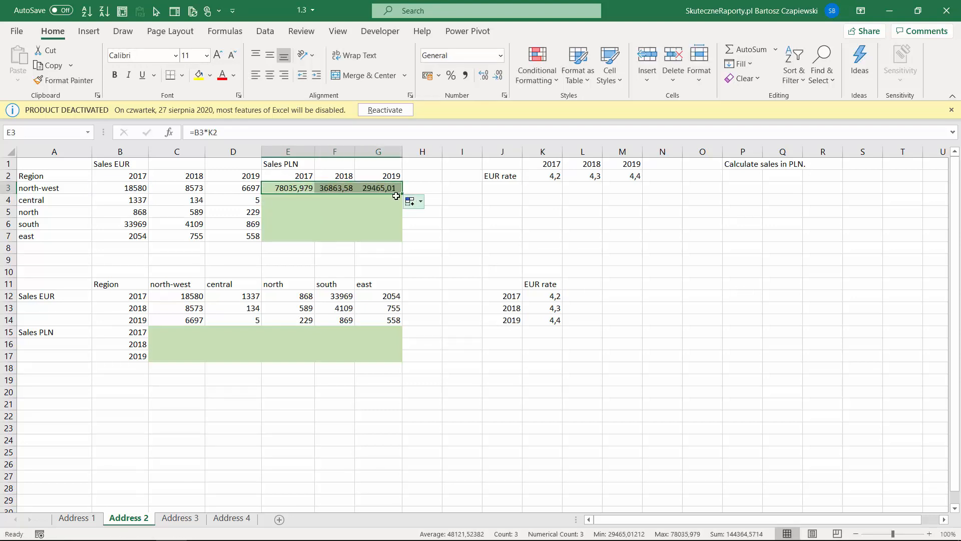
pyautogui.click(334, 187)
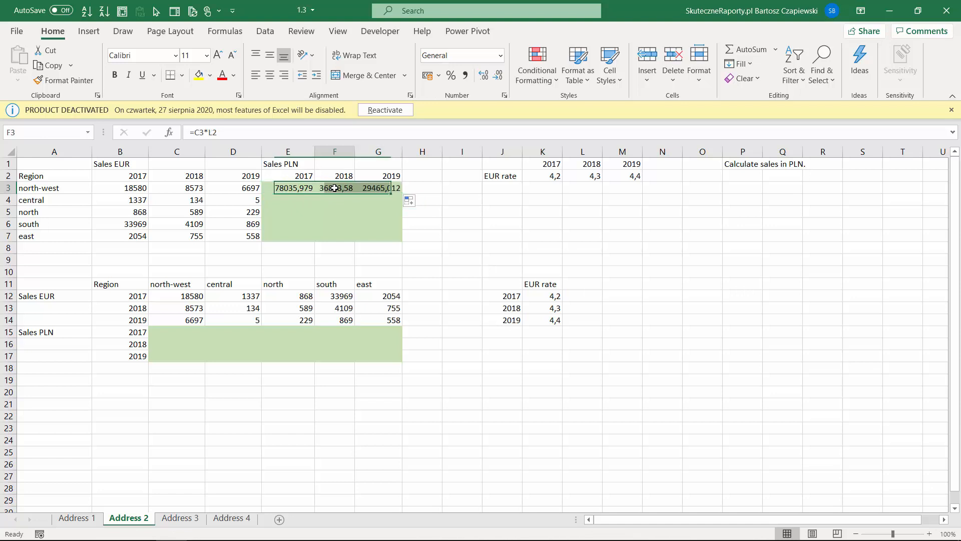
pyautogui.click(227, 131)
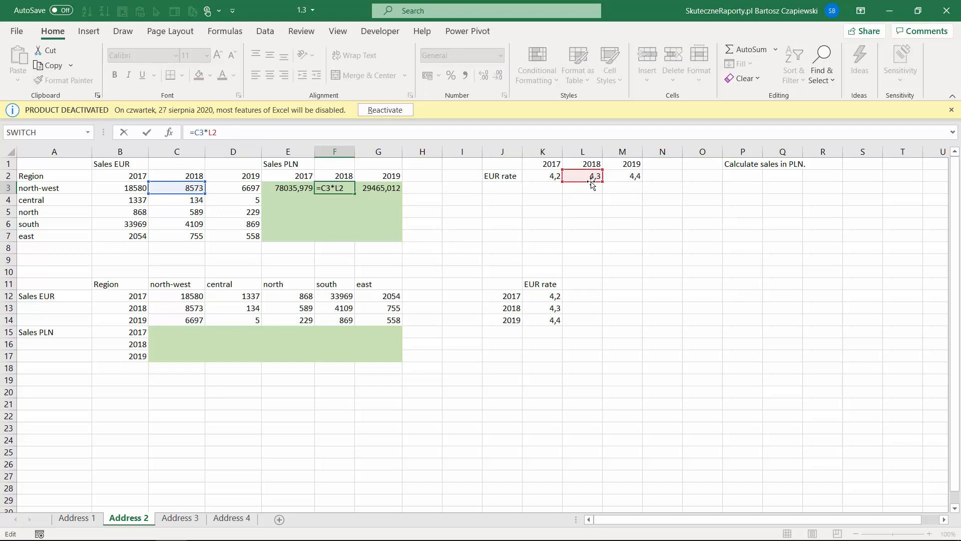
pyautogui.press('Escape')
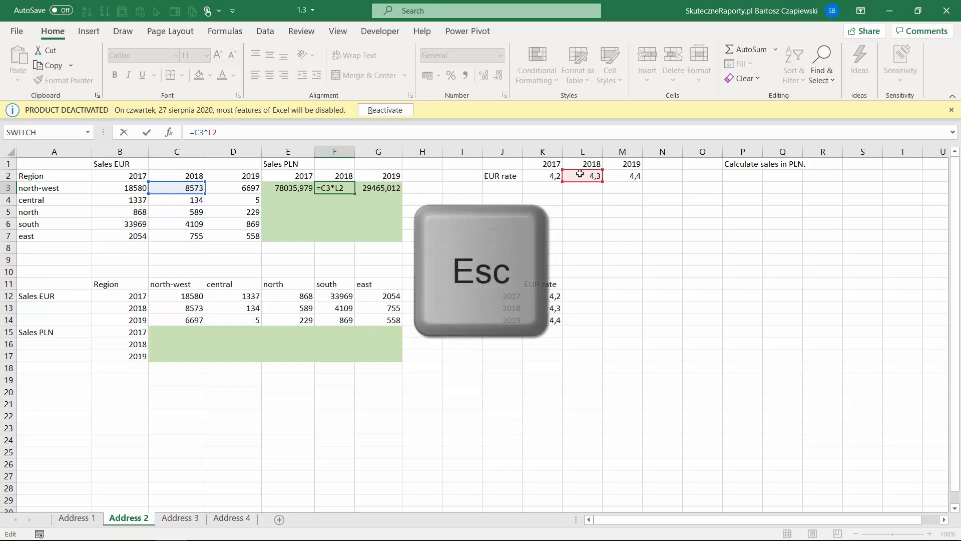
# Step: Copy the north-west PLN formulas down to row 7 and inspect E4's shifted rate reference
pyautogui.moveTo(288, 188); pyautogui.dragTo(378, 191)
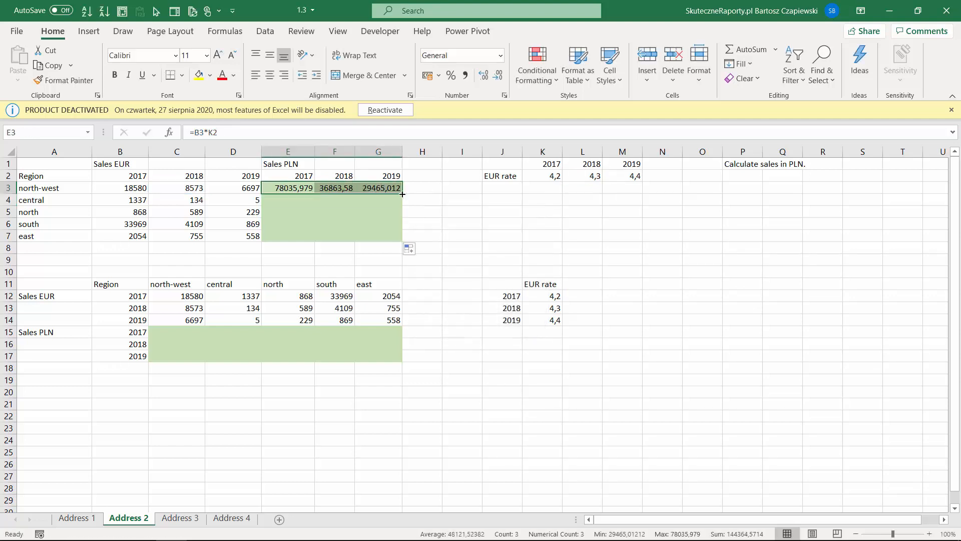
pyautogui.doubleClick(403, 194)
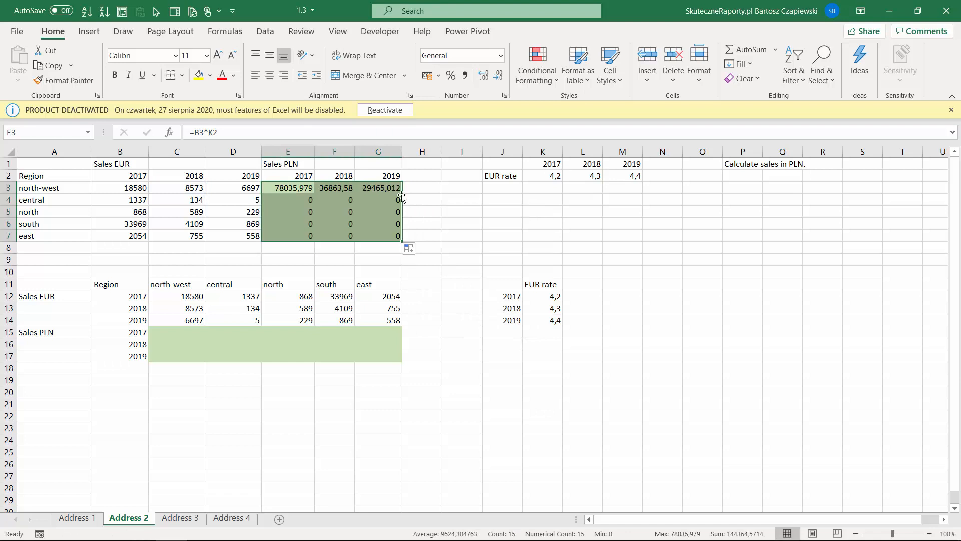
pyautogui.click(298, 201)
pyautogui.click(267, 134)
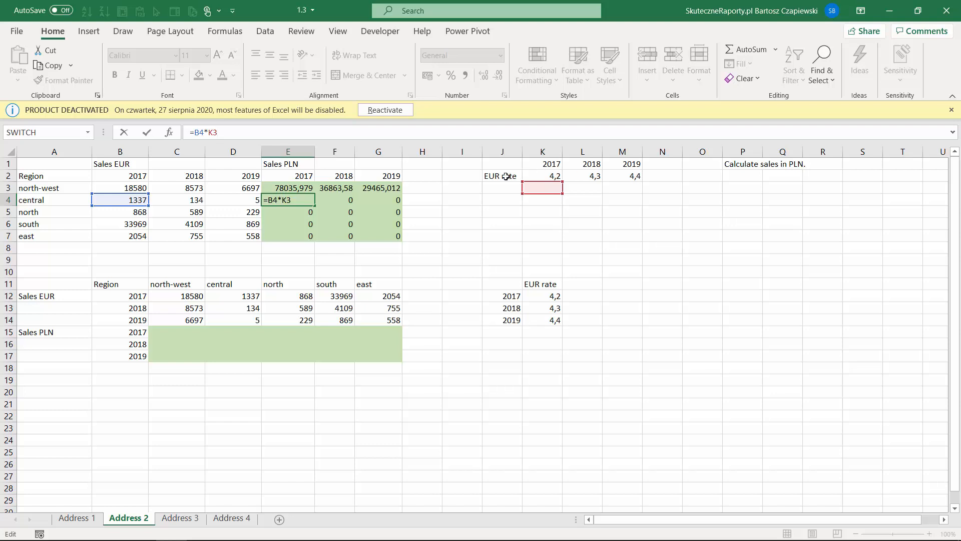
pyautogui.press('Escape')
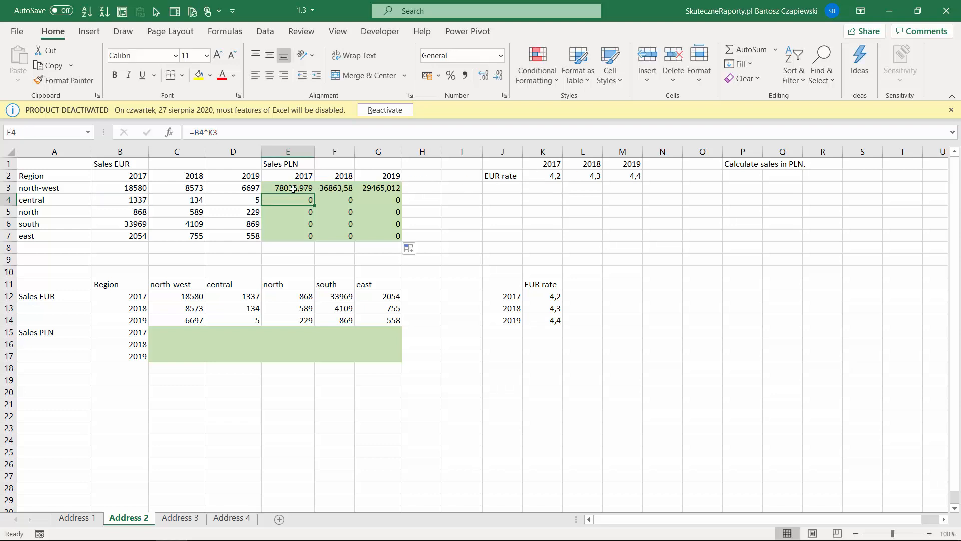
# Step: Edit E3's formula and anchor its K2 rate reference with F4
pyautogui.click(288, 188)
pyautogui.click(199, 132)
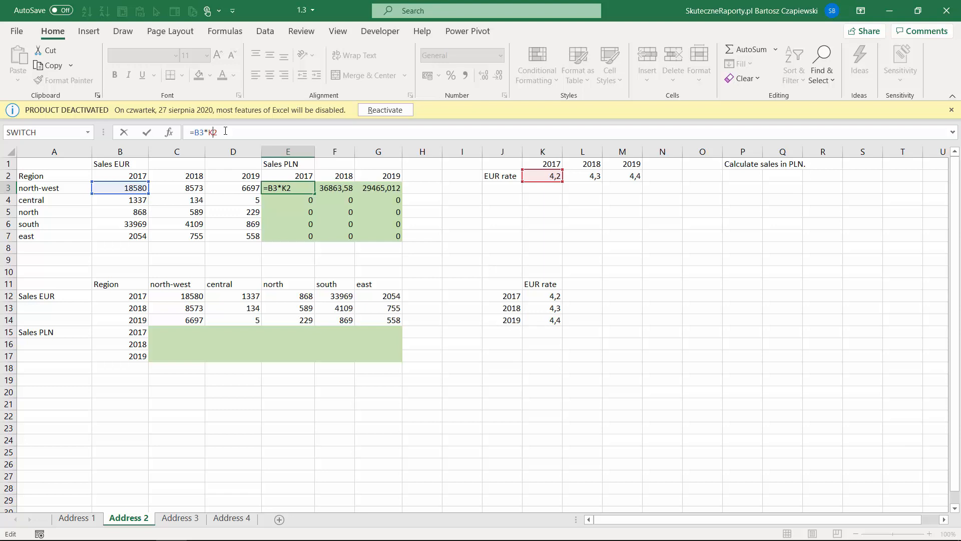
pyautogui.press('F4')
pyautogui.press('F4')
pyautogui.press('F4')
pyautogui.press('F4')
pyautogui.press('F4')
pyautogui.press('F4')
# Step: Commit =B3*K$2 in E3, fill it through G7, and check G7 reads =D7*M$2
pyautogui.press('Return')
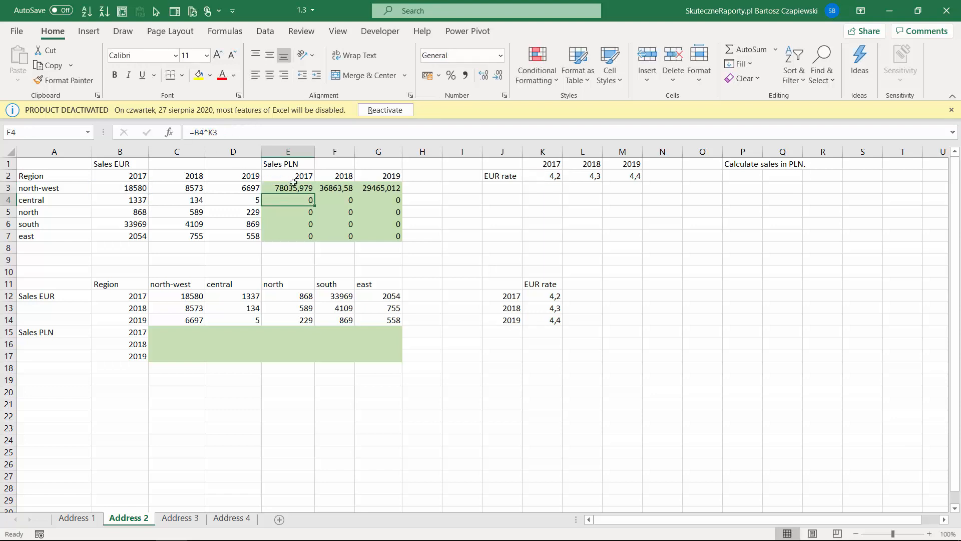
pyautogui.click(307, 191)
pyautogui.moveTo(410, 195); pyautogui.dragTo(402, 194)
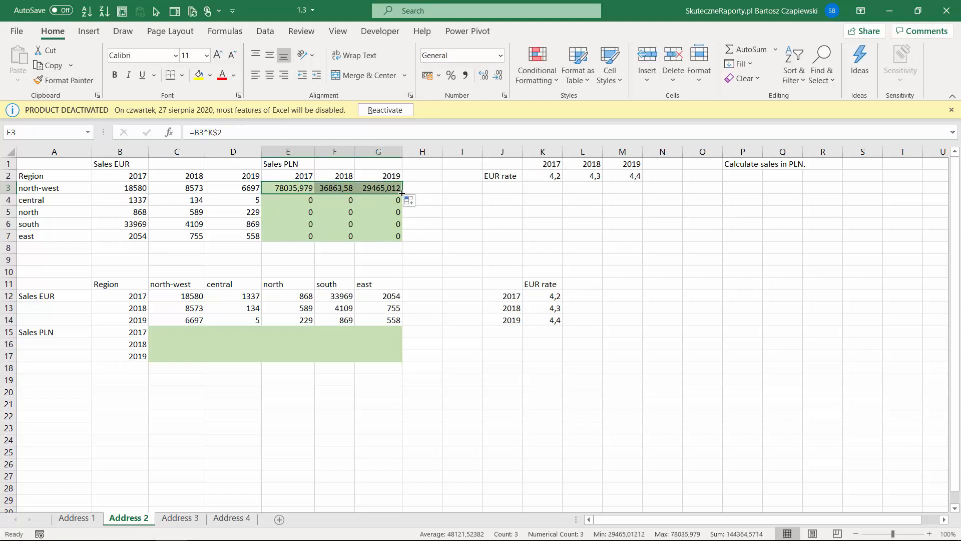
pyautogui.moveTo(402, 194); pyautogui.dragTo(403, 241)
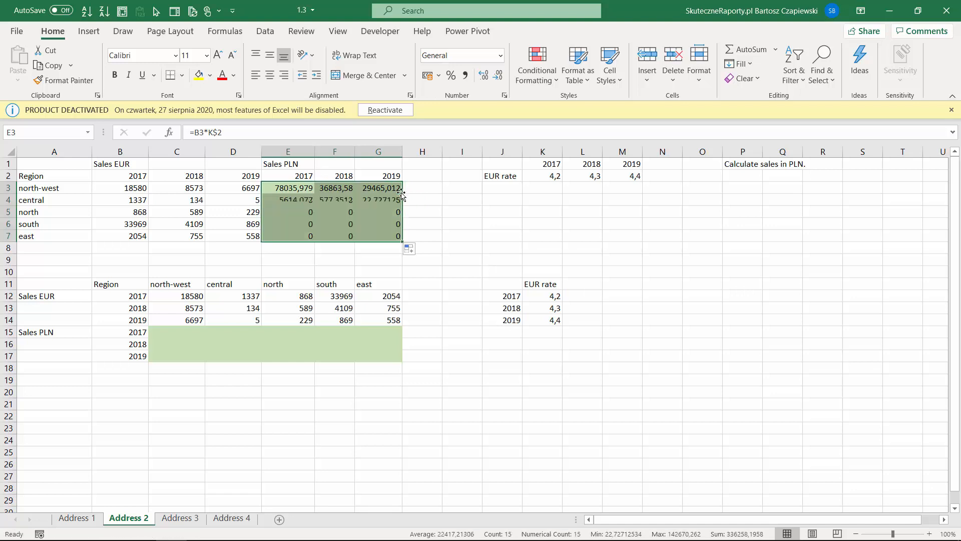
pyautogui.click(389, 235)
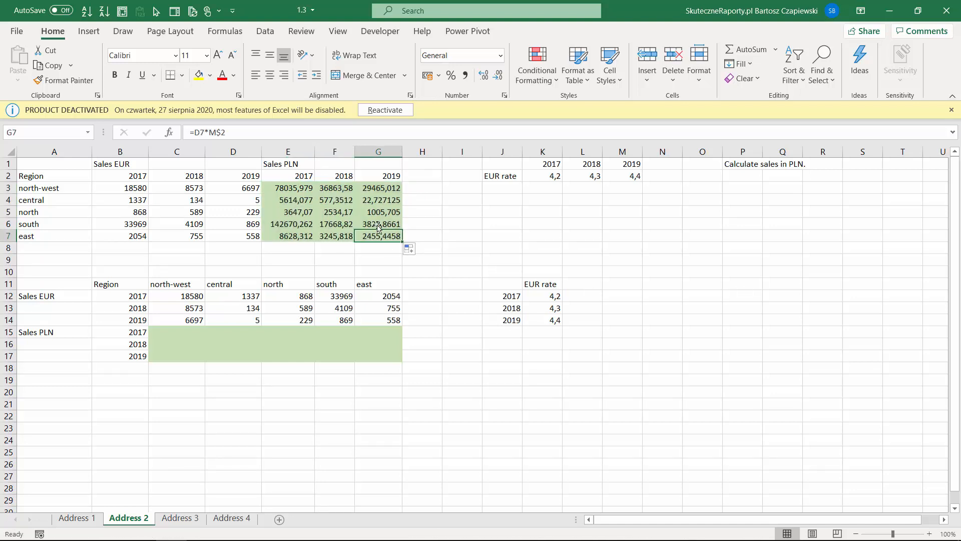
pyautogui.doubleClick(389, 235)
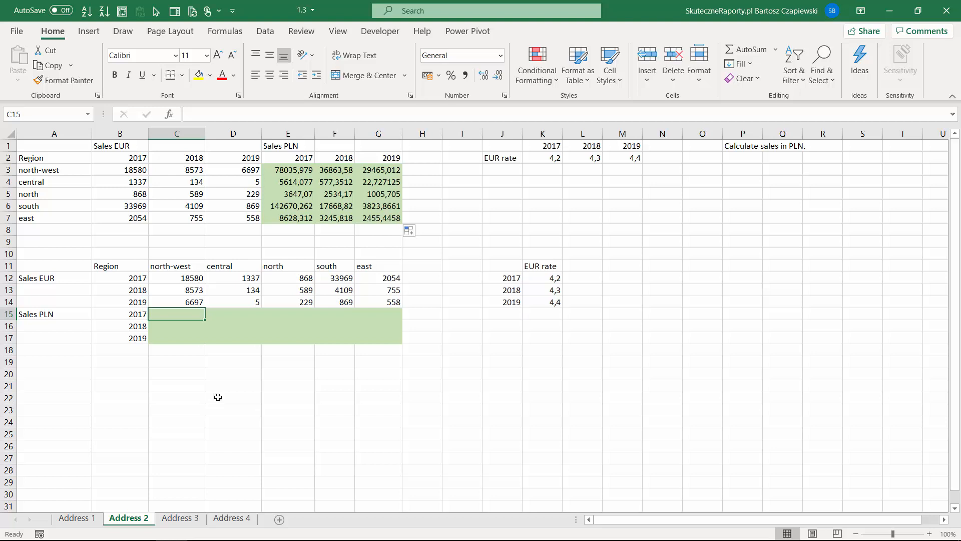
# Step: Enter =C12*$K12 into all of C15:G17 at once and check G17's formula
pyautogui.moveTo(190, 318); pyautogui.dragTo(388, 332)
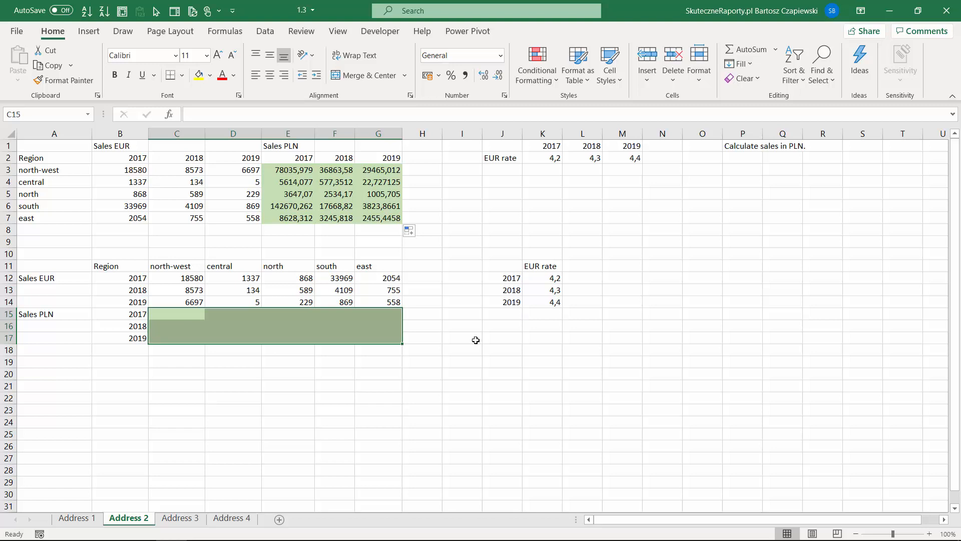
pyautogui.click(216, 114)
pyautogui.write('=')
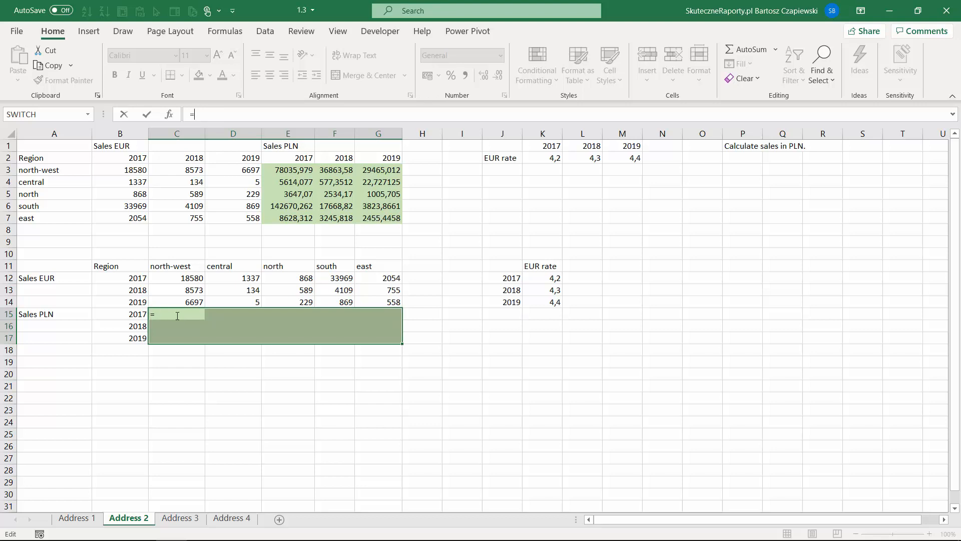
pyautogui.click(184, 278)
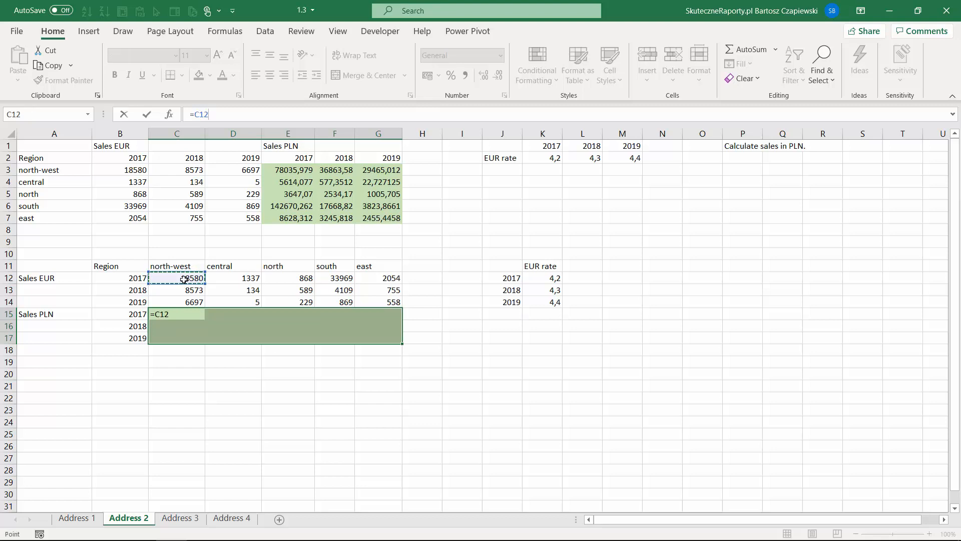
pyautogui.write('*')
pyautogui.click(547, 278)
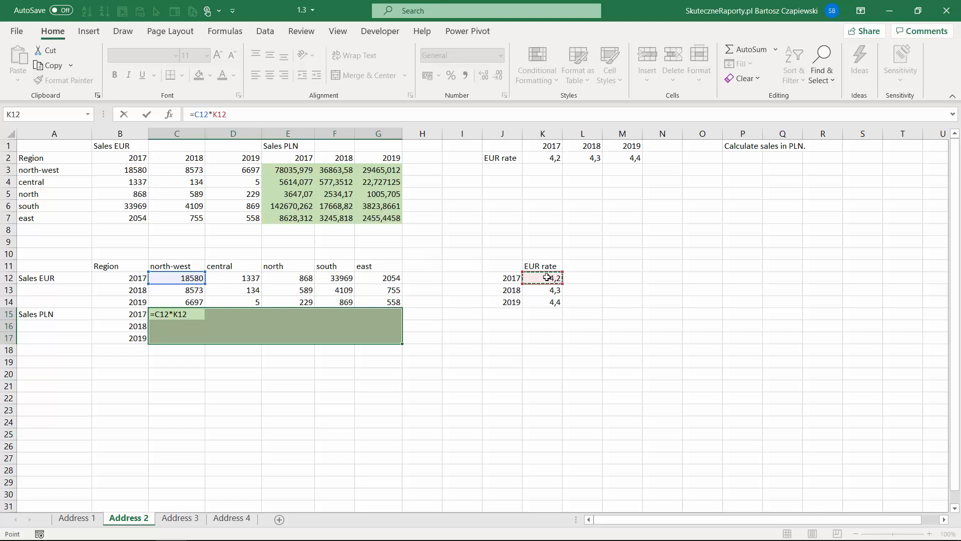
pyautogui.click(214, 114)
pyautogui.press('F4')
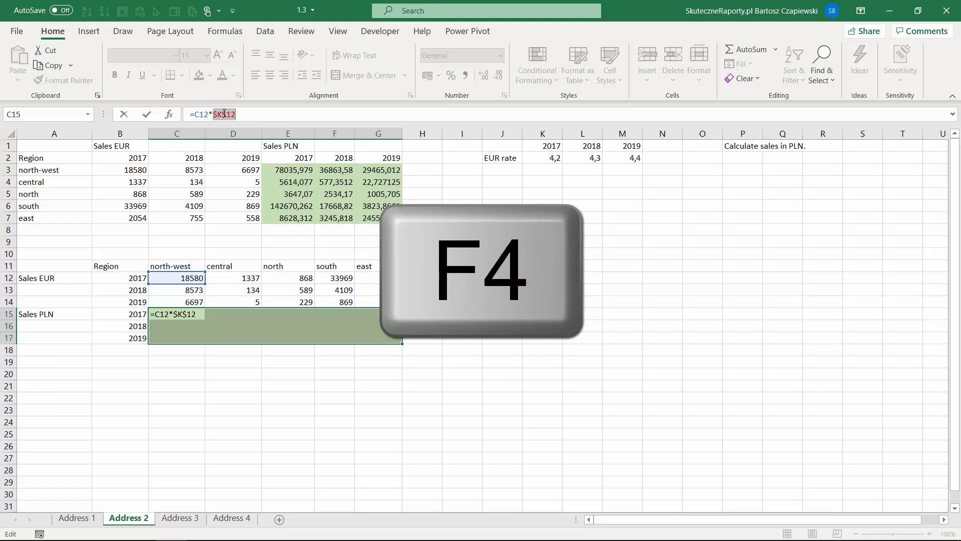
pyautogui.press('F4')
pyautogui.press('F4')
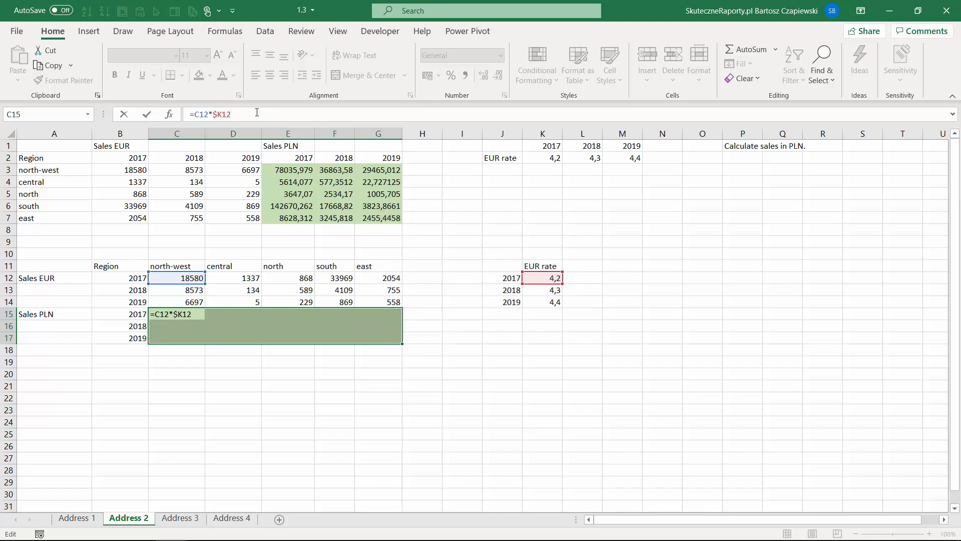
pyautogui.hotkey('ctrl', 'Return')
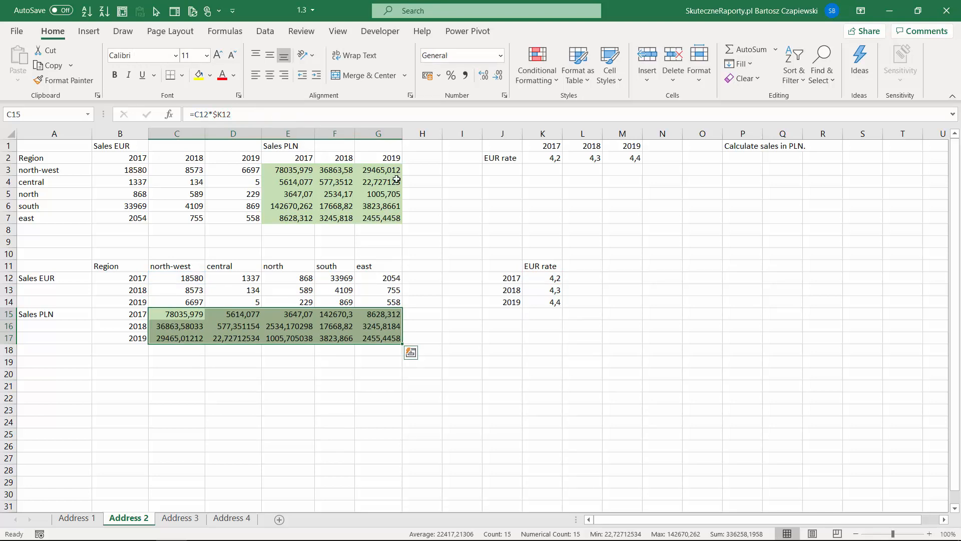
pyautogui.click(383, 338)
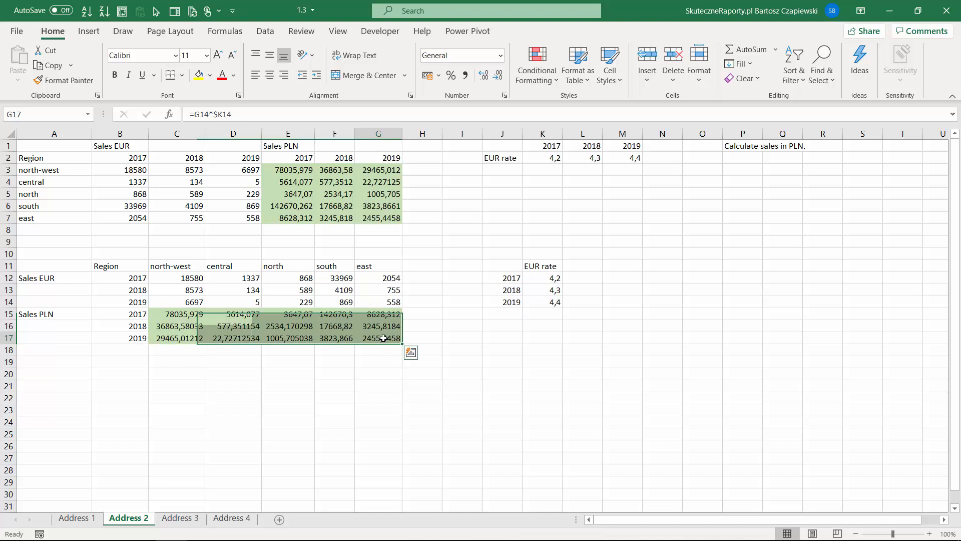
pyautogui.click(256, 112)
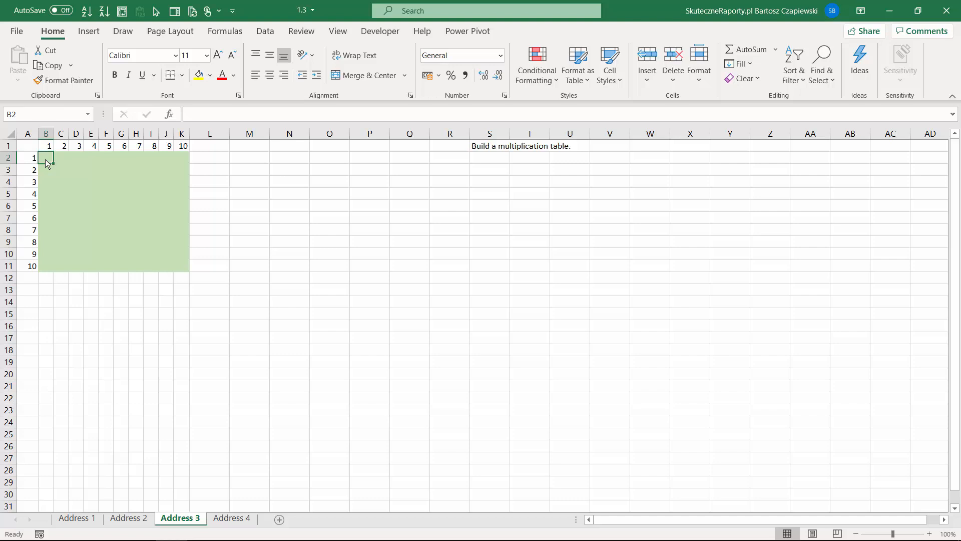
# Step: Enter =A2*B1 in B2 and fill it across the grid to K11
pyautogui.write('=')
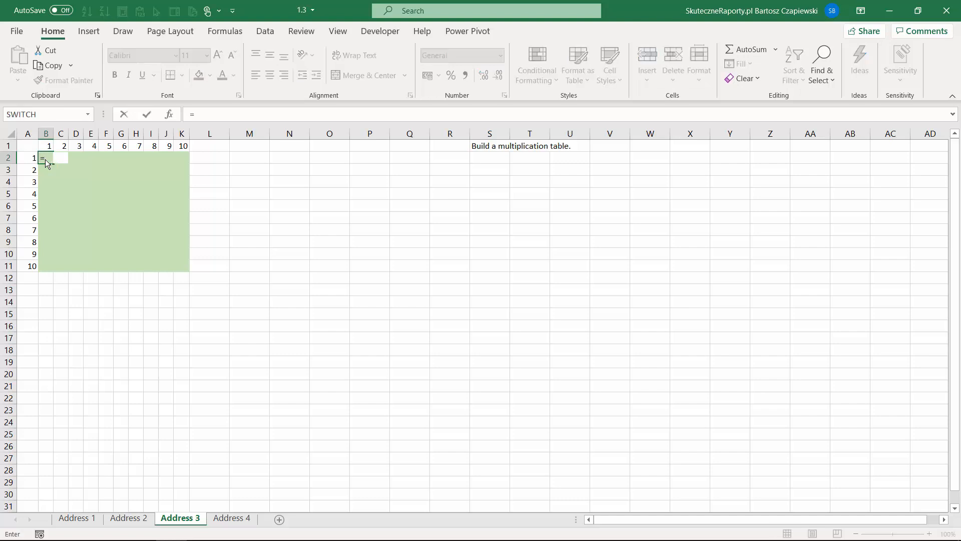
pyautogui.press('Left')
pyautogui.write('*')
pyautogui.press('Up')
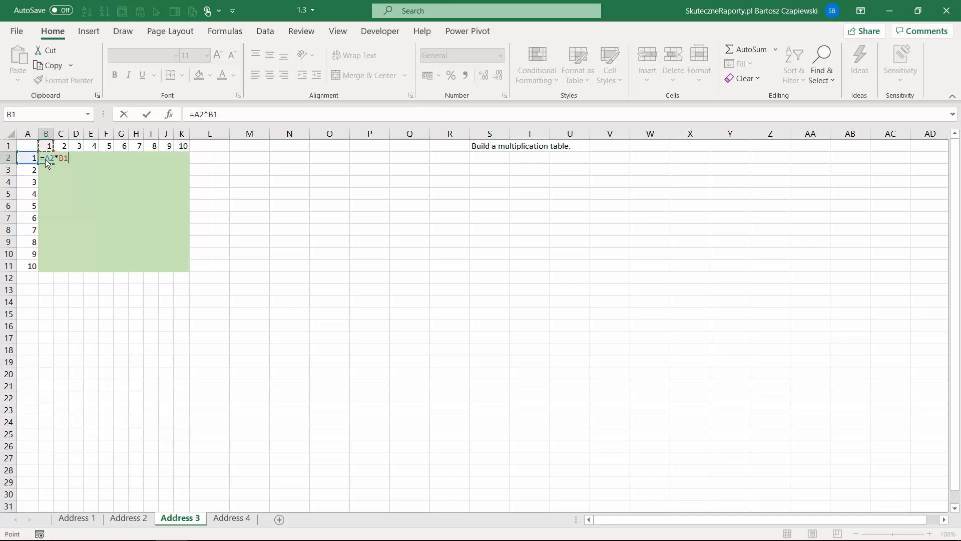
pyautogui.hotkey('ctrl', 'Return')
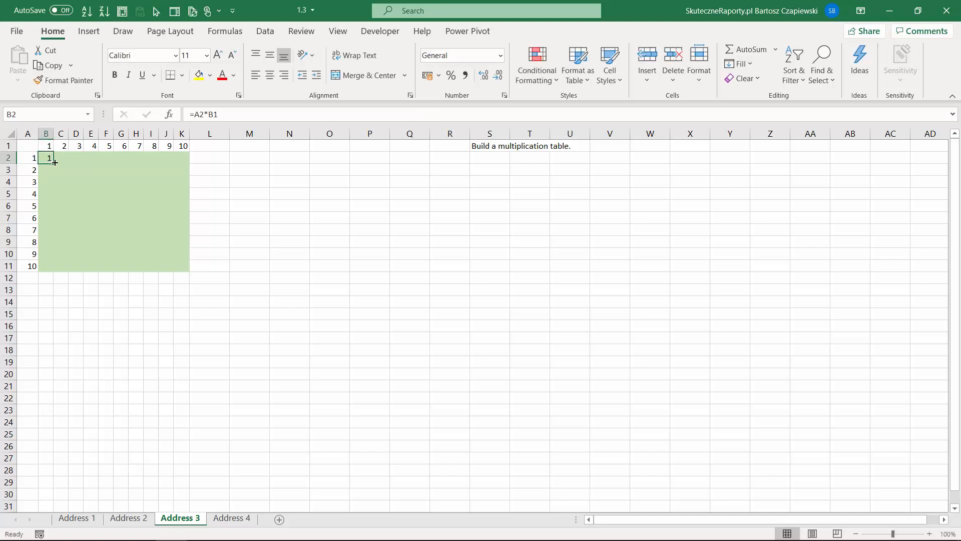
pyautogui.moveTo(53, 164); pyautogui.dragTo(189, 255)
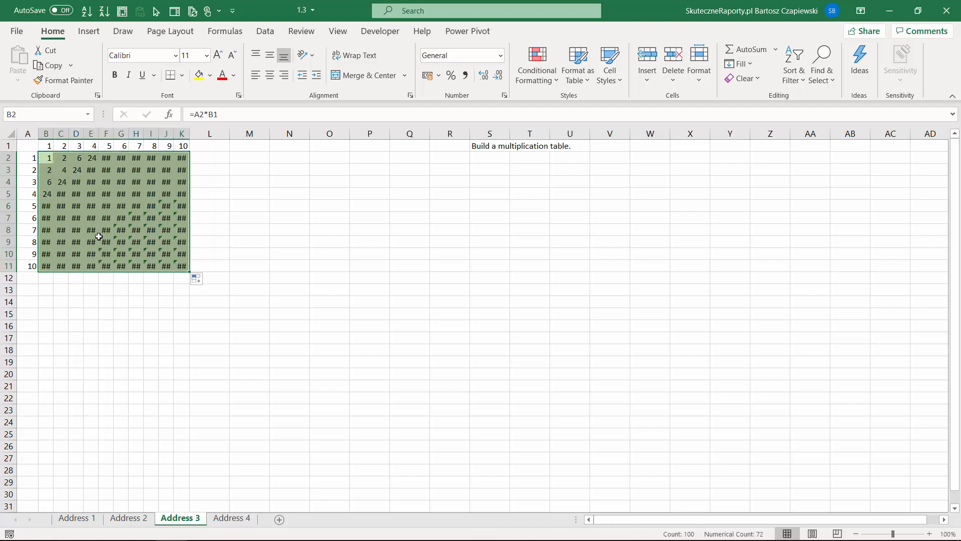
# Step: Auto-fit all column widths on the sheet to their contents
pyautogui.click(11, 135)
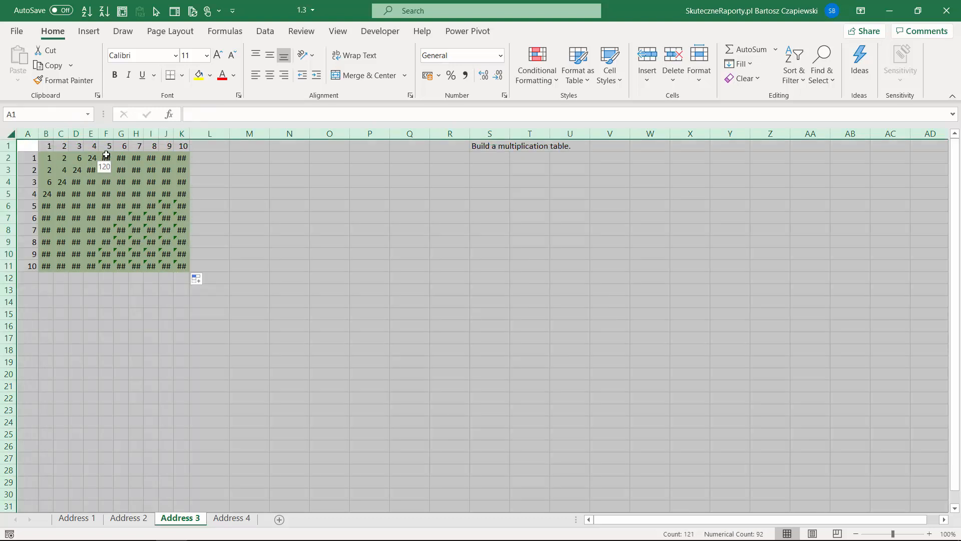
pyautogui.doubleClick(54, 134)
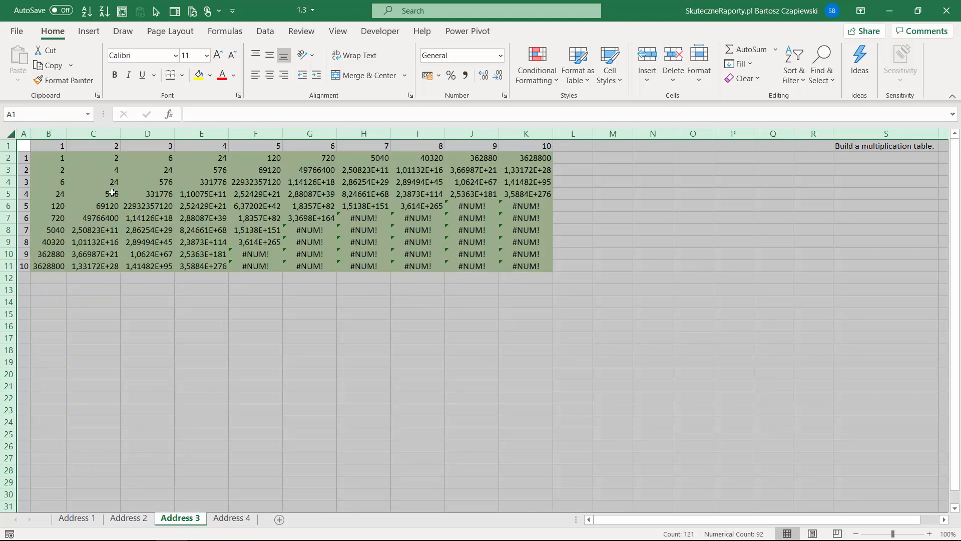
pyautogui.click(60, 158)
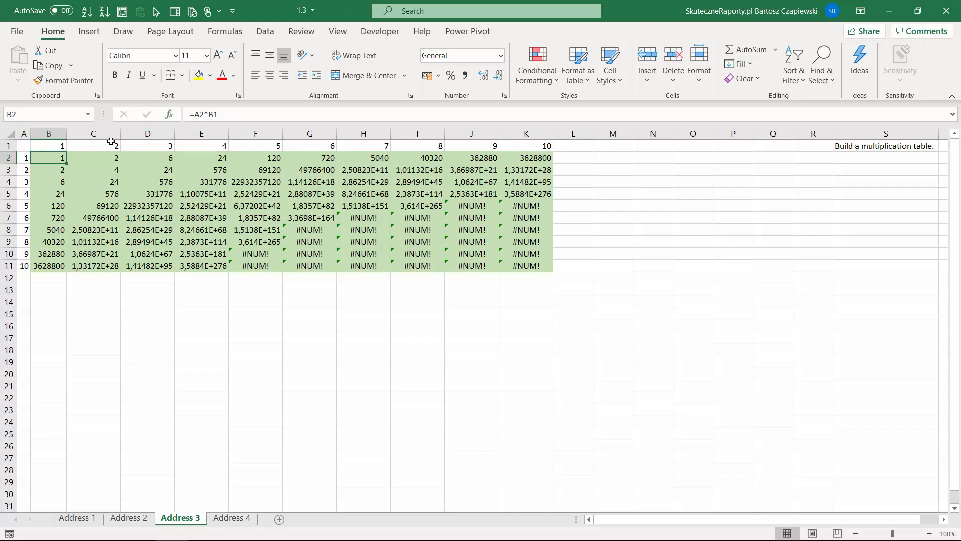
# Step: Change B2's formula to the mixed-anchored =$A2*B$1
pyautogui.click(200, 114)
pyautogui.press('F4')
pyautogui.press('F4')
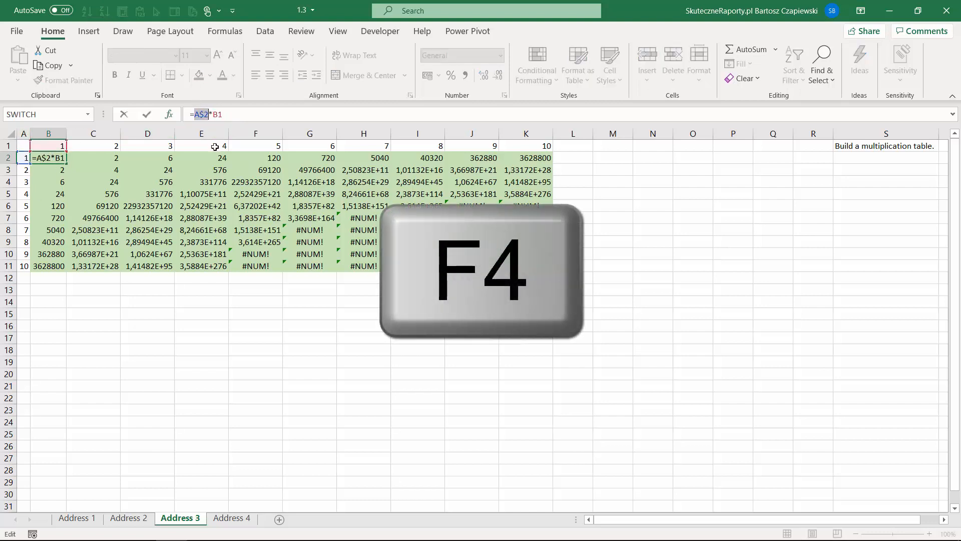
pyautogui.press('F4')
pyautogui.click(218, 116)
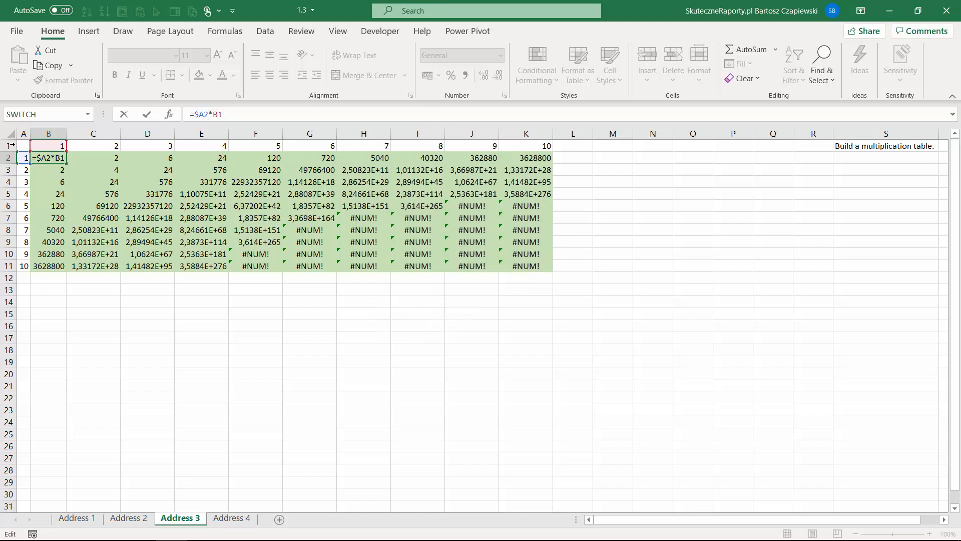
pyautogui.press('F4')
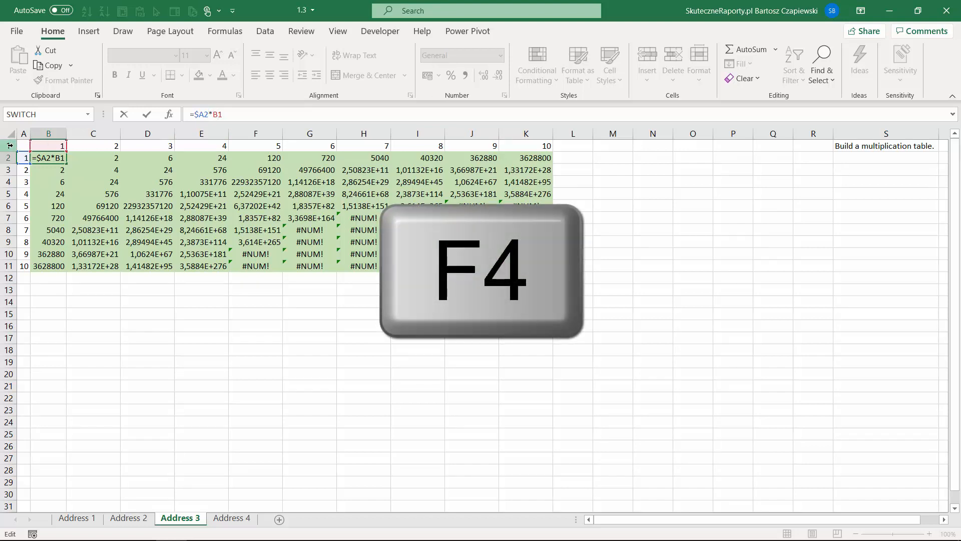
pyautogui.press('F4')
pyautogui.press('F4')
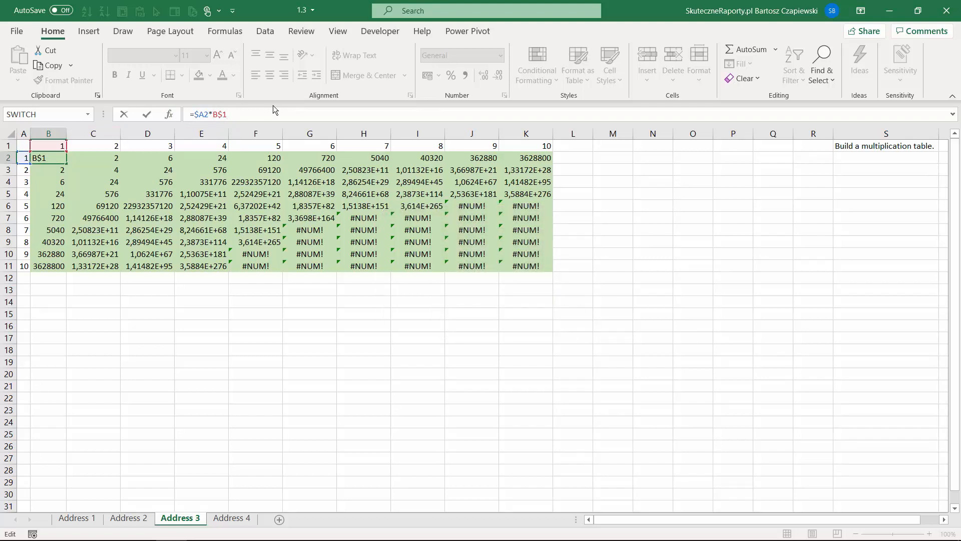
pyautogui.press('Return')
# Step: Fill B2's formula through K11 to produce the 1–100 multiplication table
pyautogui.click(62, 160)
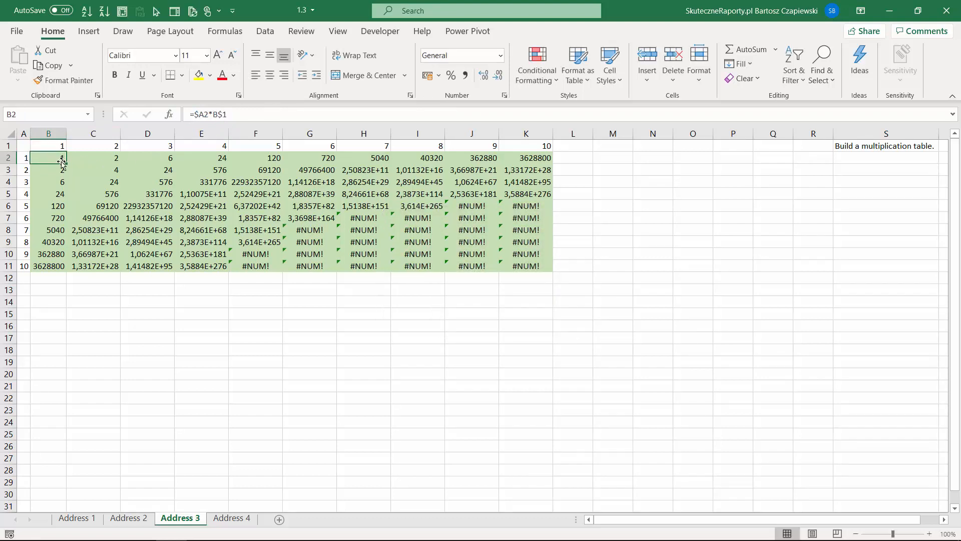
pyautogui.moveTo(66, 163); pyautogui.dragTo(572, 256)
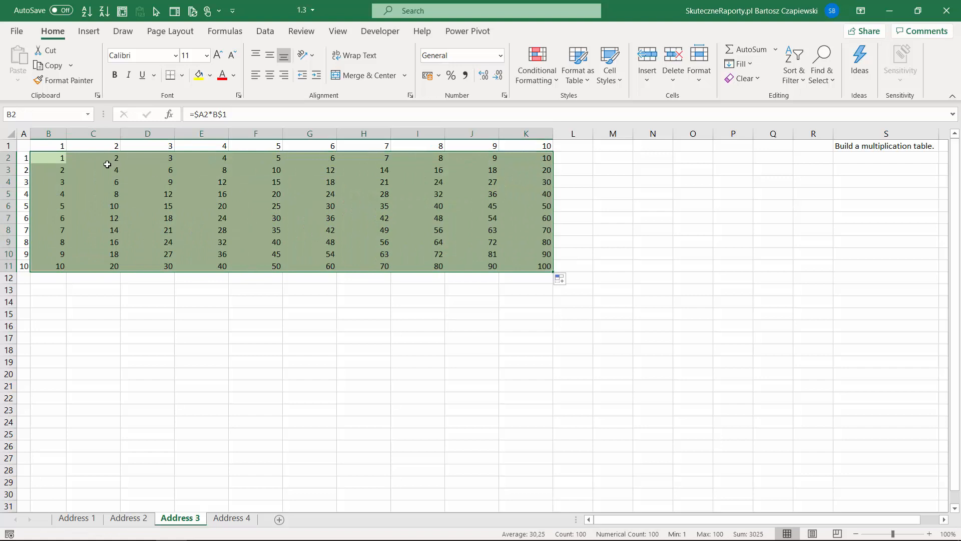
pyautogui.moveTo(235, 114); pyautogui.dragTo(183, 117)
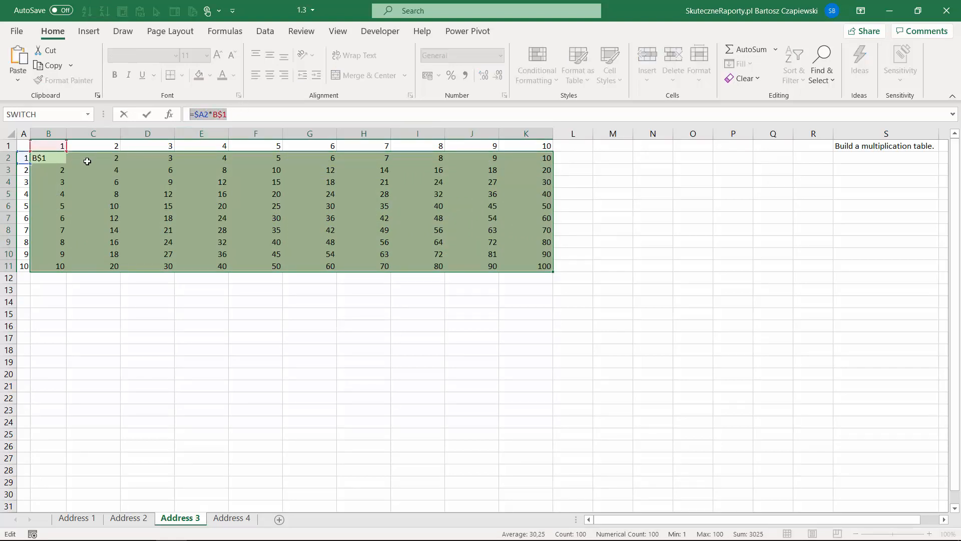
# Step: Enter =$A2*B$1 into all of B2:K11 at once, then move to the Address 4 sheet
pyautogui.press('Escape')
pyautogui.moveTo(47, 158); pyautogui.dragTo(532, 266)
pyautogui.click(300, 114)
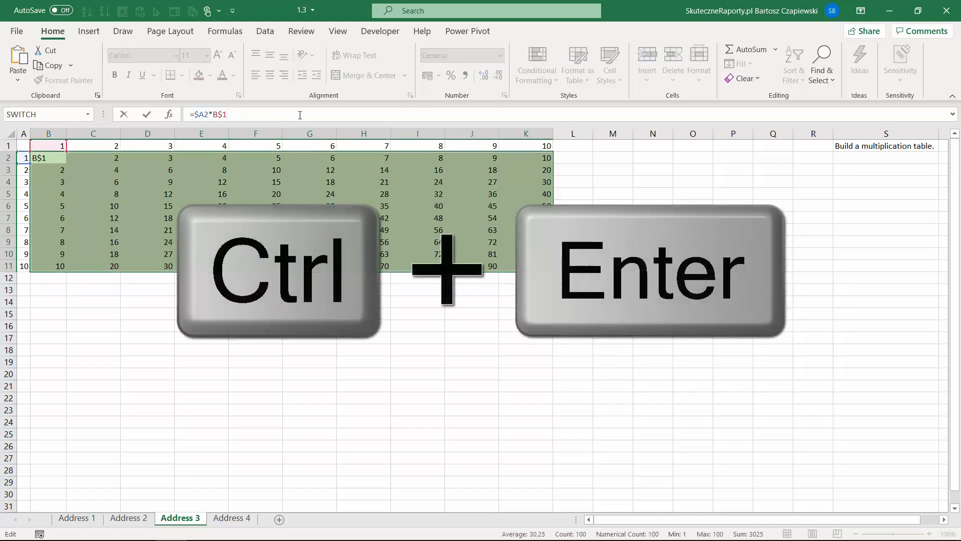
pyautogui.hotkey('ctrl', 'Return')
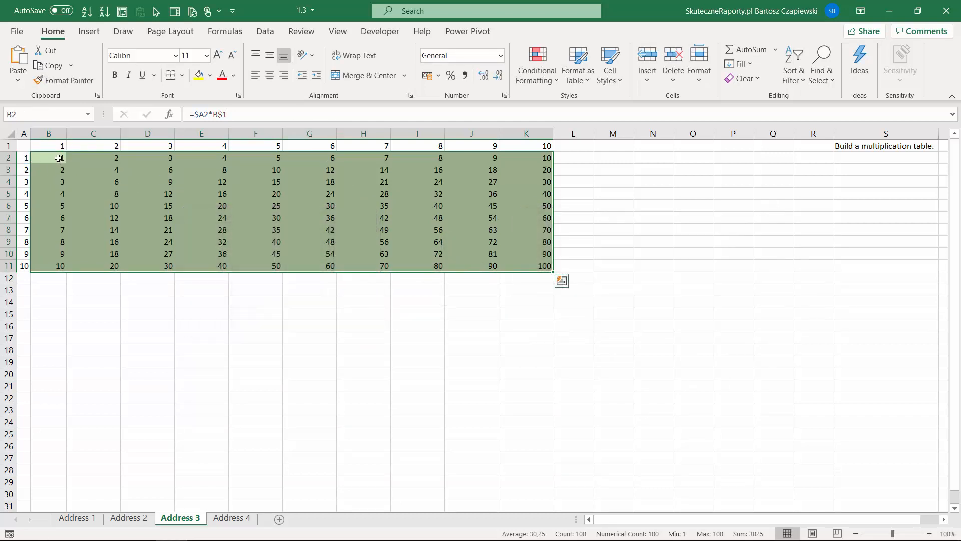
pyautogui.click(59, 158)
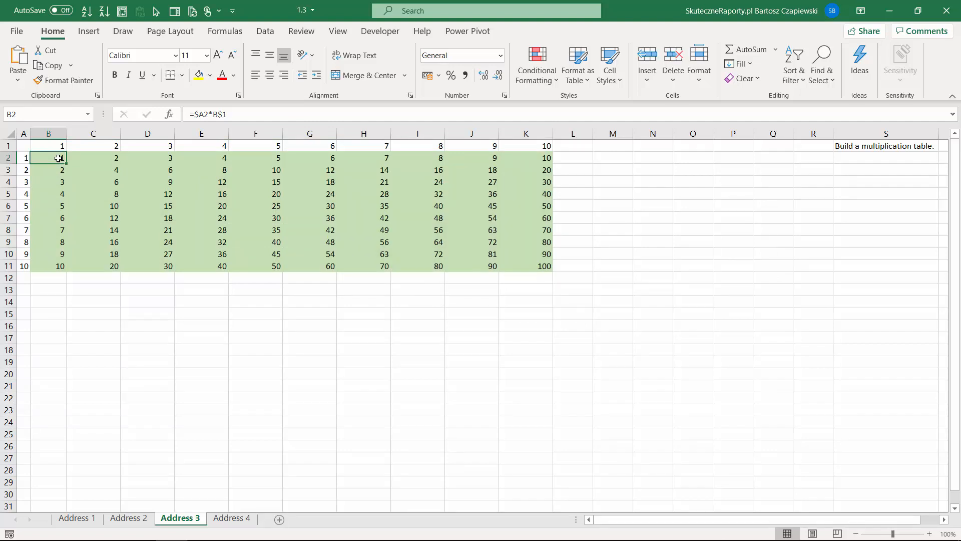
pyautogui.hotkey('ctrl', 'pagedown')
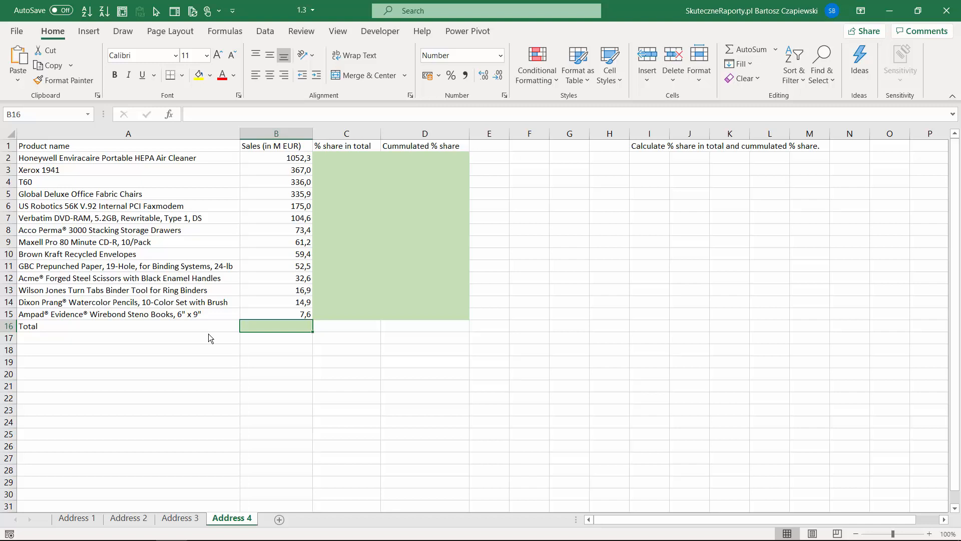
# Step: Enter the AutoSum total =SUM(B2:B15) in B16, giving 2689,3
pyautogui.write('=su')
pyautogui.write('m')
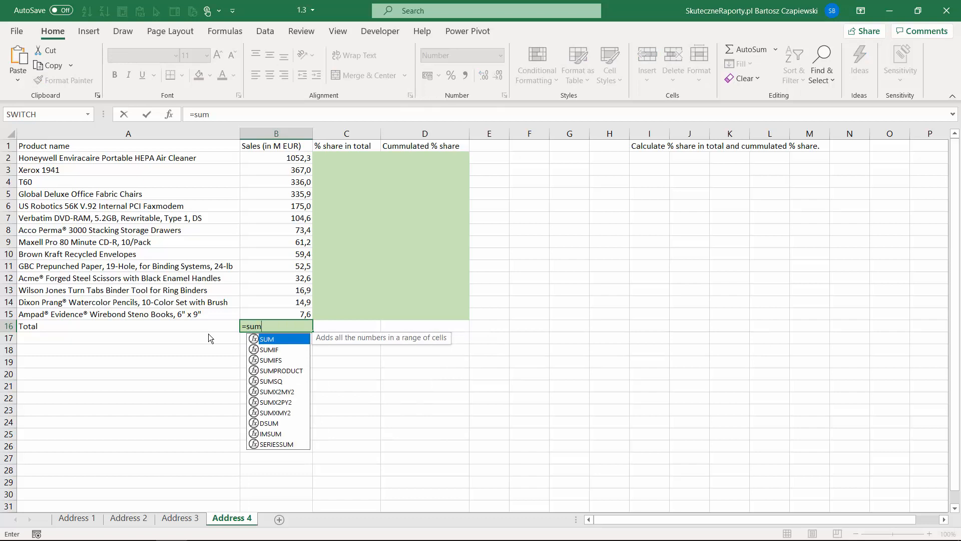
pyautogui.press('Escape')
pyautogui.press('Escape')
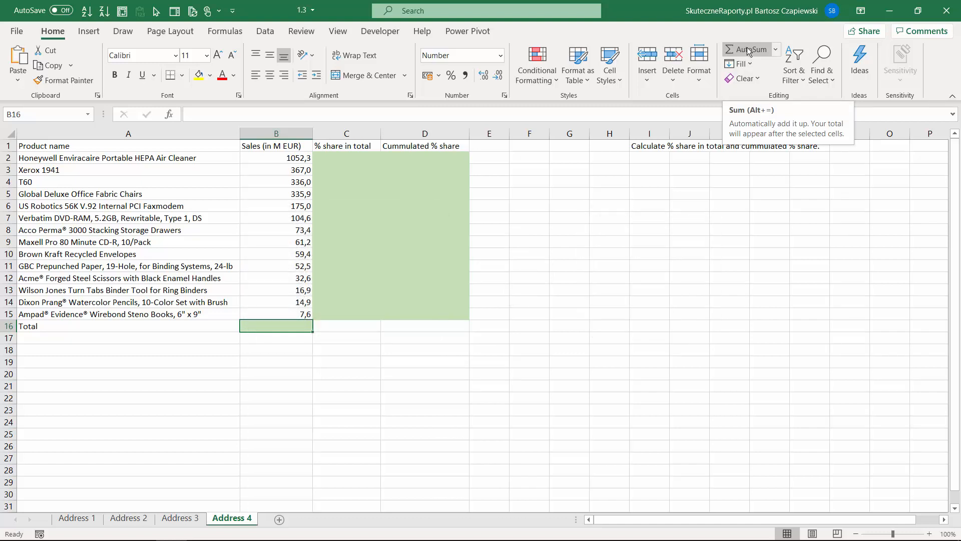
pyautogui.hotkey('alt', '=')
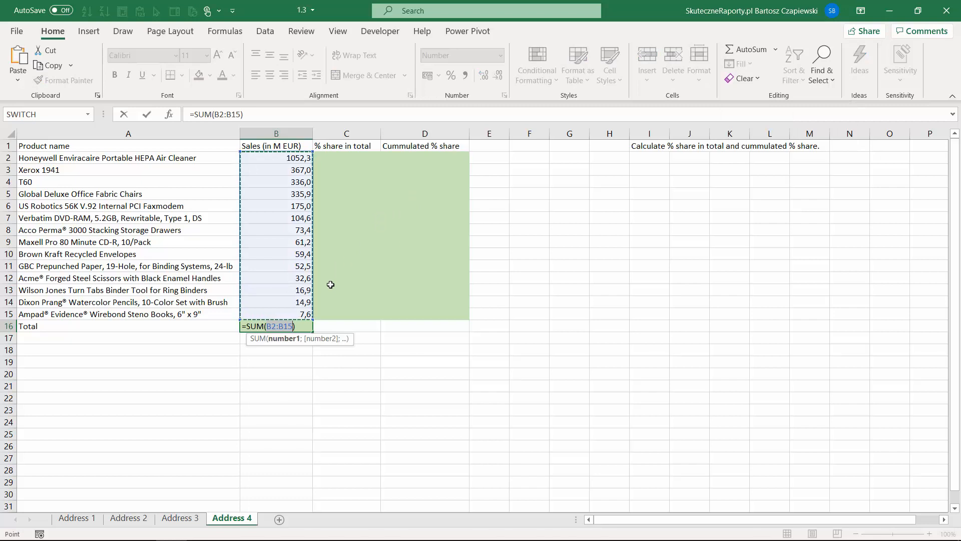
pyautogui.press('Escape')
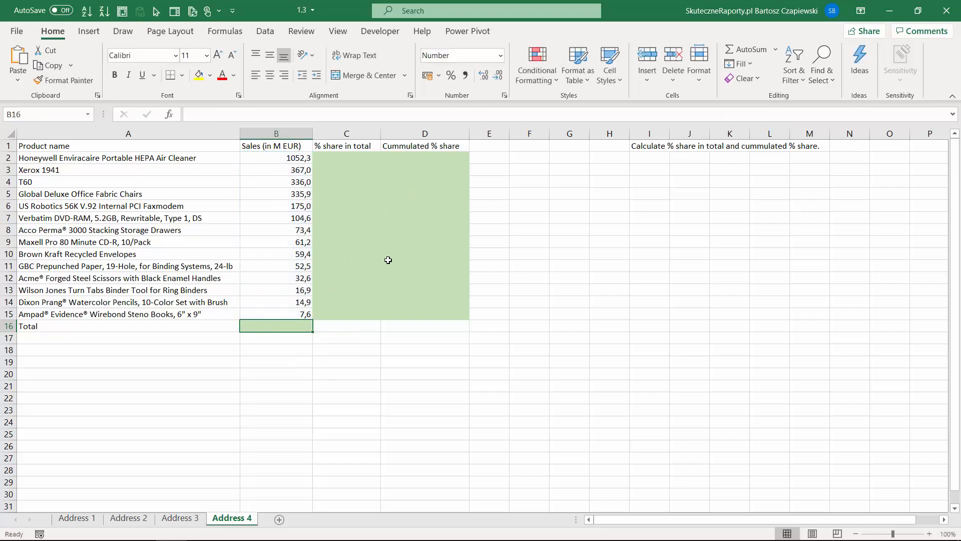
pyautogui.click(775, 49)
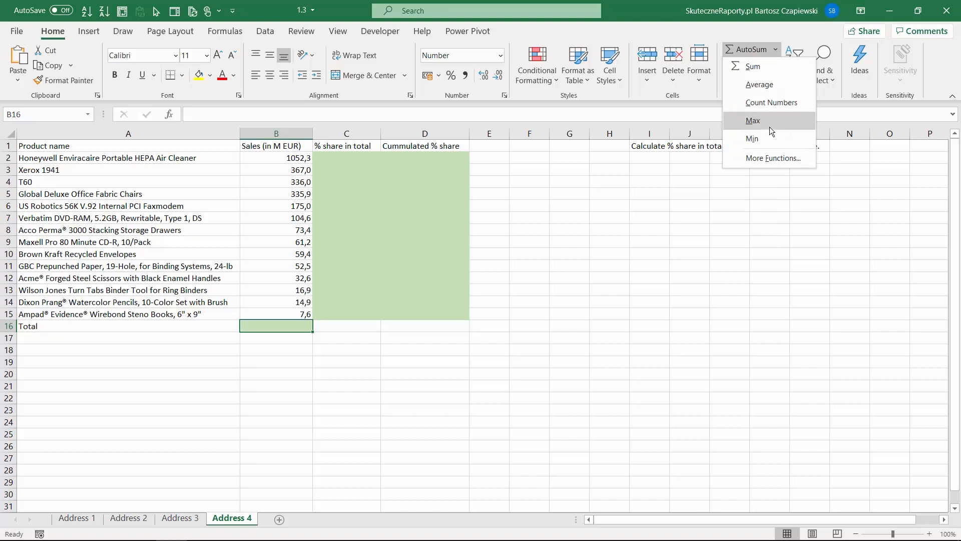
pyautogui.click(292, 326)
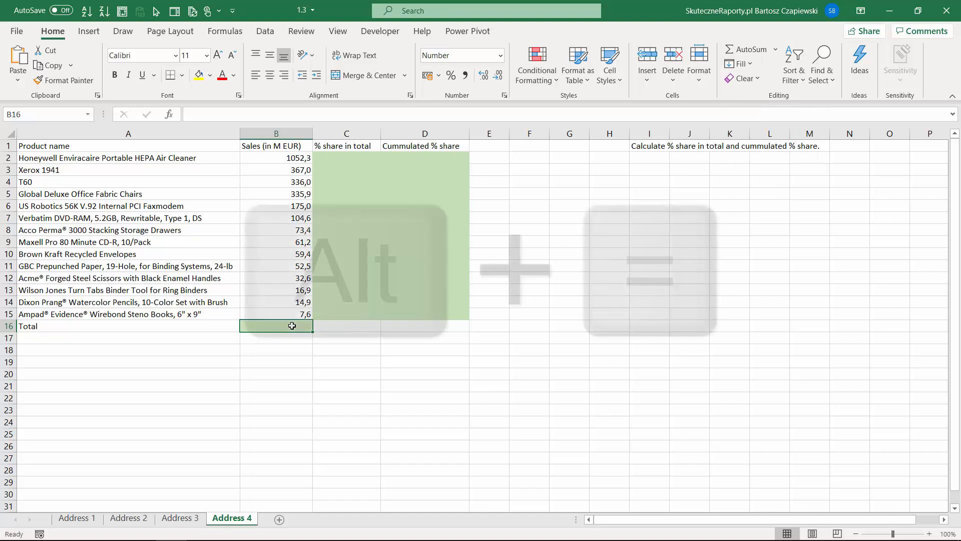
pyautogui.hotkey('alt', '=')
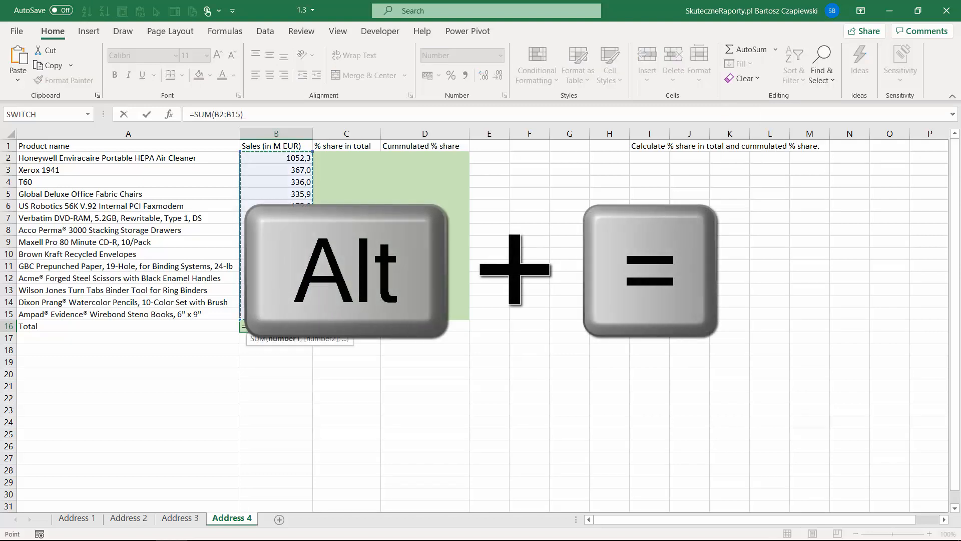
pyautogui.press('Return')
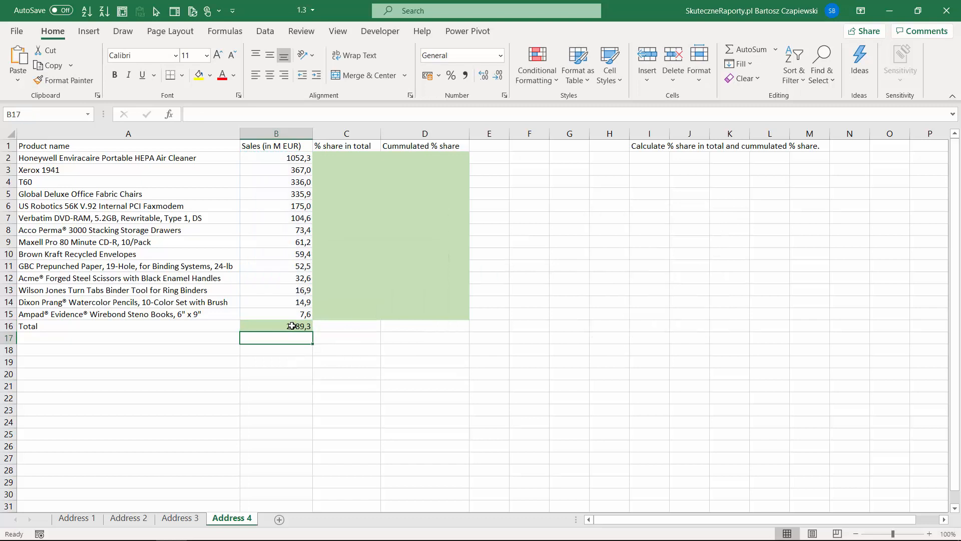
pyautogui.click(336, 159)
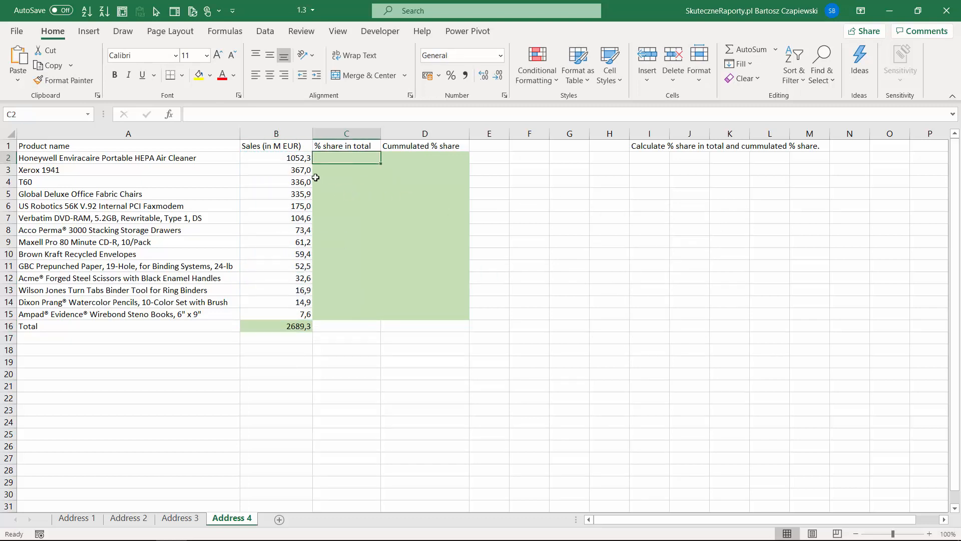
# Step: Enter the share formula =B2/$B$16 in C2, with B16 made absolute
pyautogui.click(294, 158)
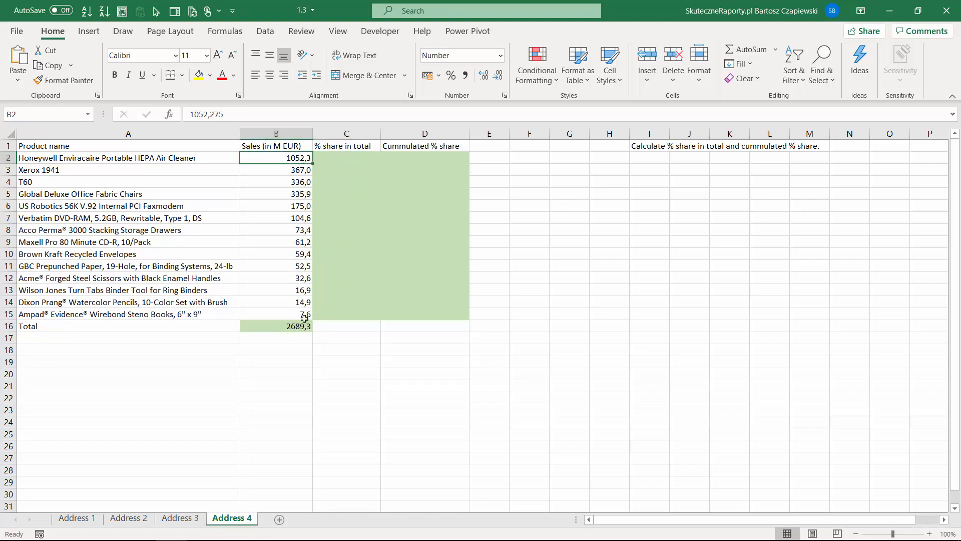
pyautogui.click(333, 160)
pyautogui.write('=')
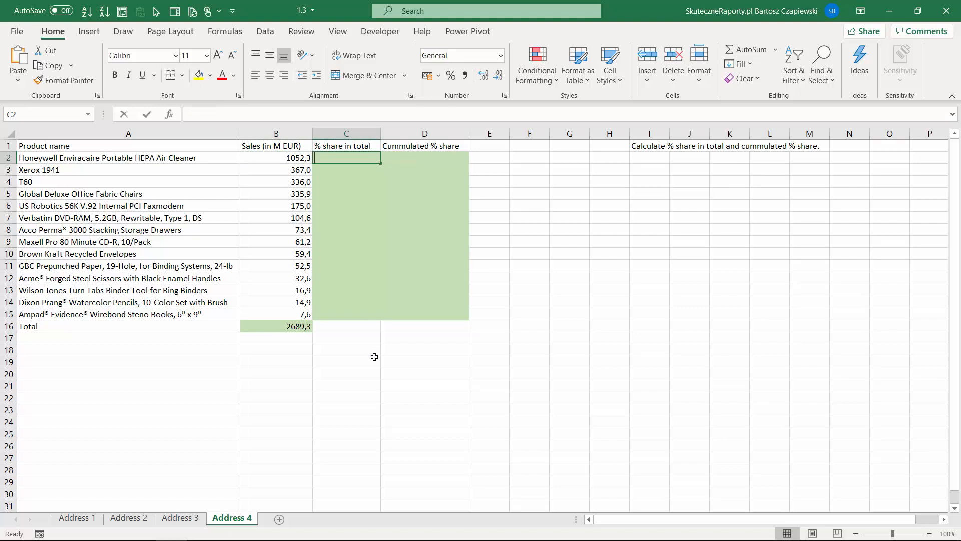
pyautogui.press('Left')
pyautogui.write('/')
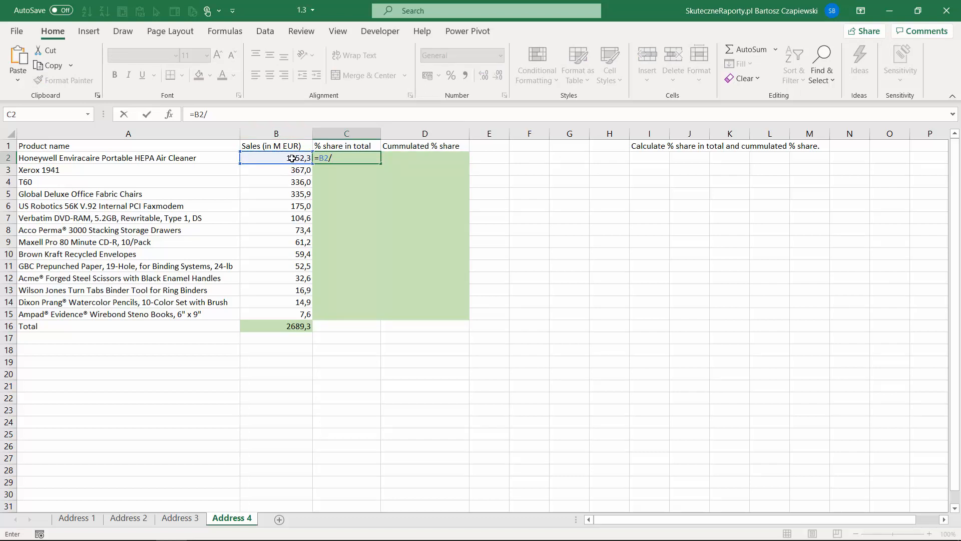
pyautogui.click(291, 327)
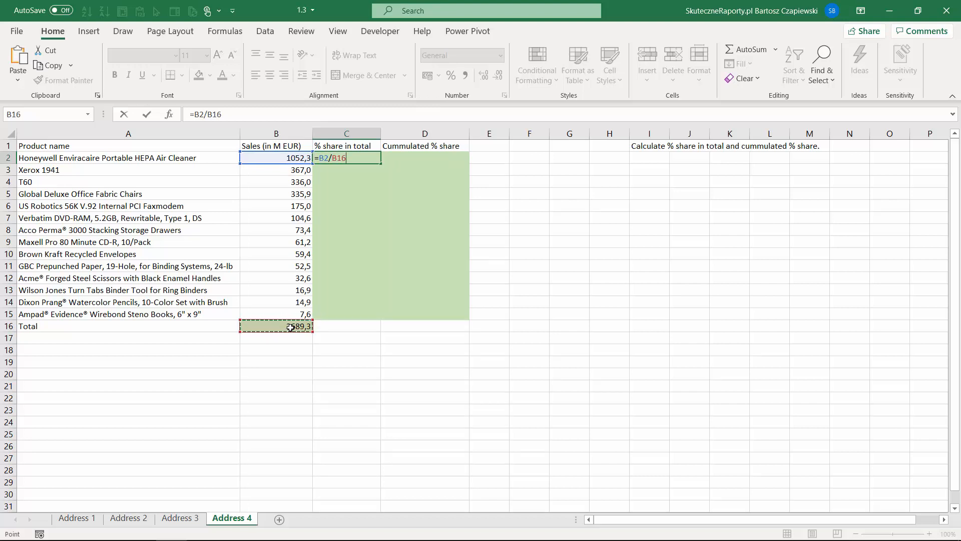
pyautogui.click(330, 162)
pyautogui.press('F4')
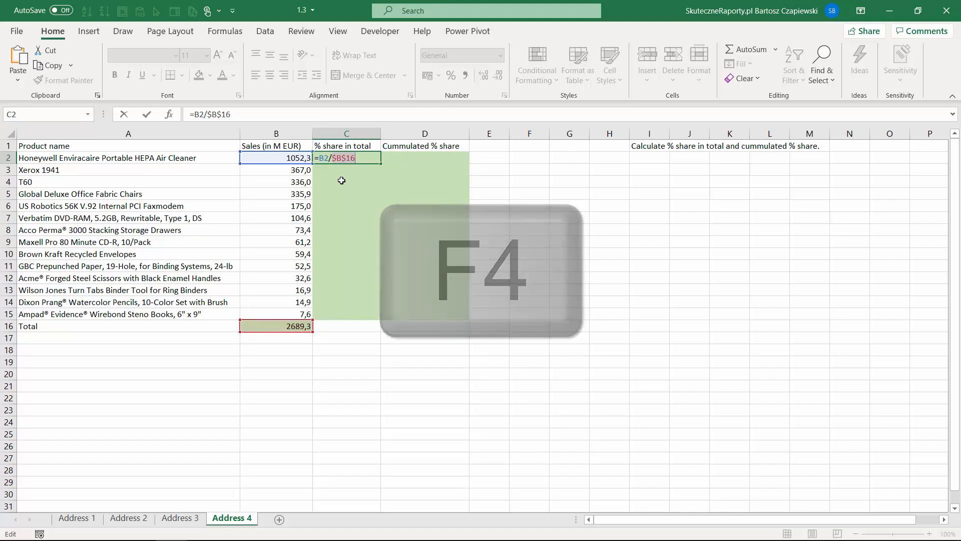
pyautogui.hotkey('ctrl', 'Return')
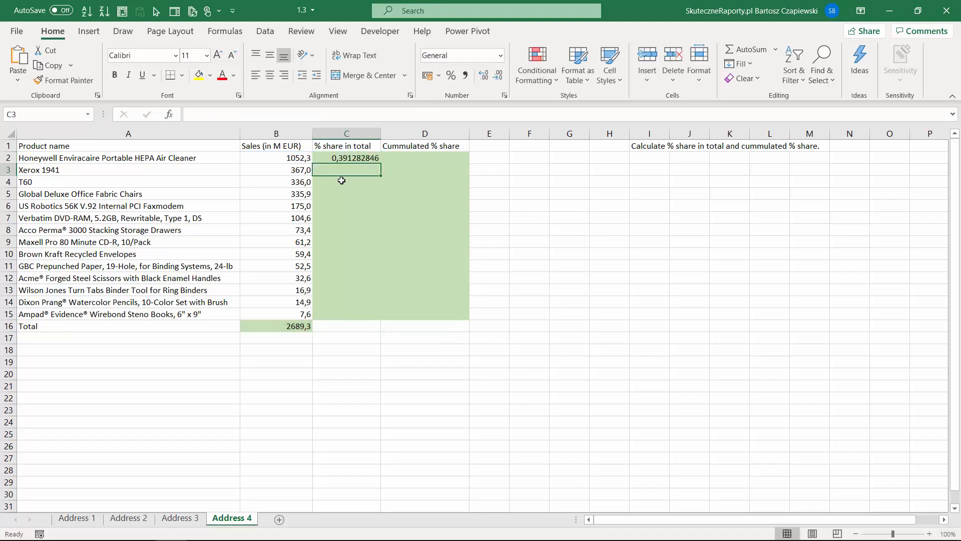
# Step: Copy the share formula down to C15 and format it as one-decimal percentages
pyautogui.doubleClick(378, 163)
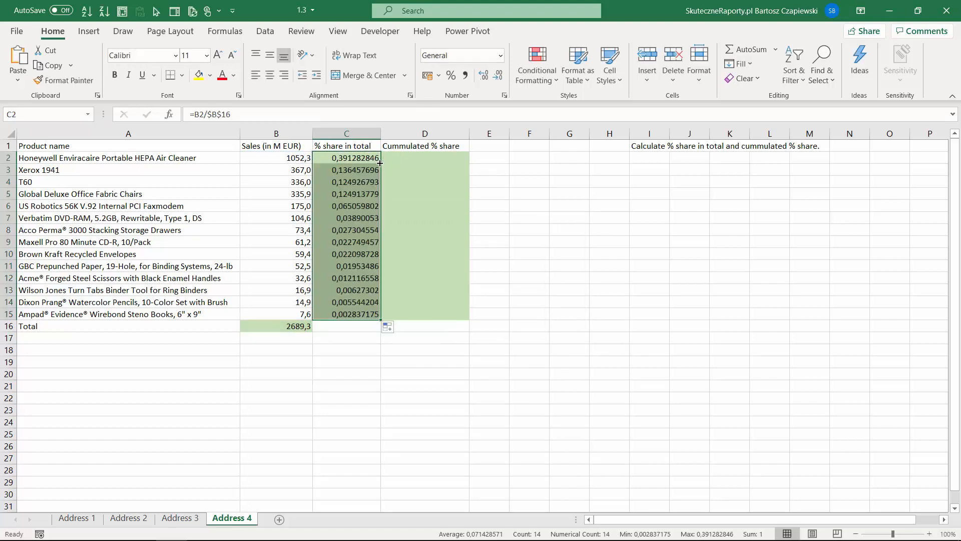
pyautogui.click(451, 76)
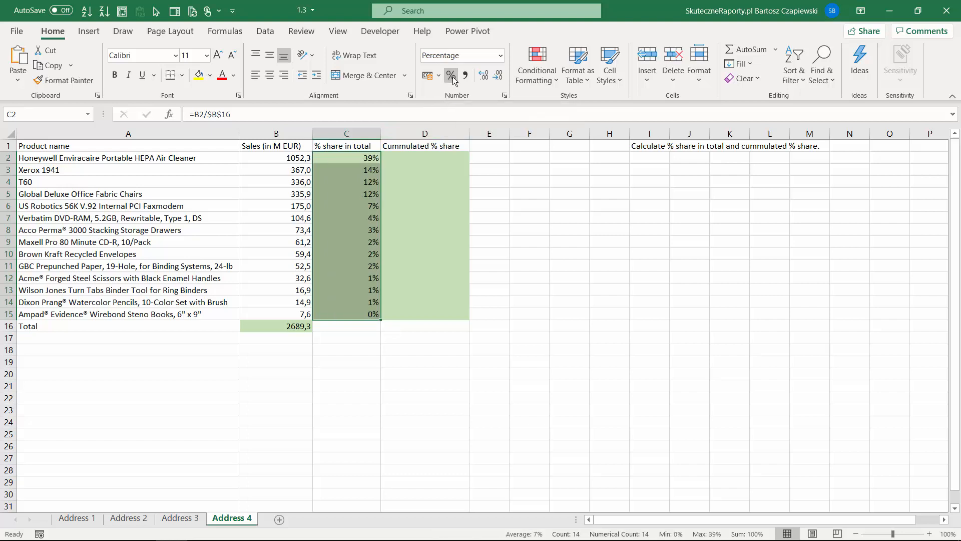
pyautogui.click(484, 77)
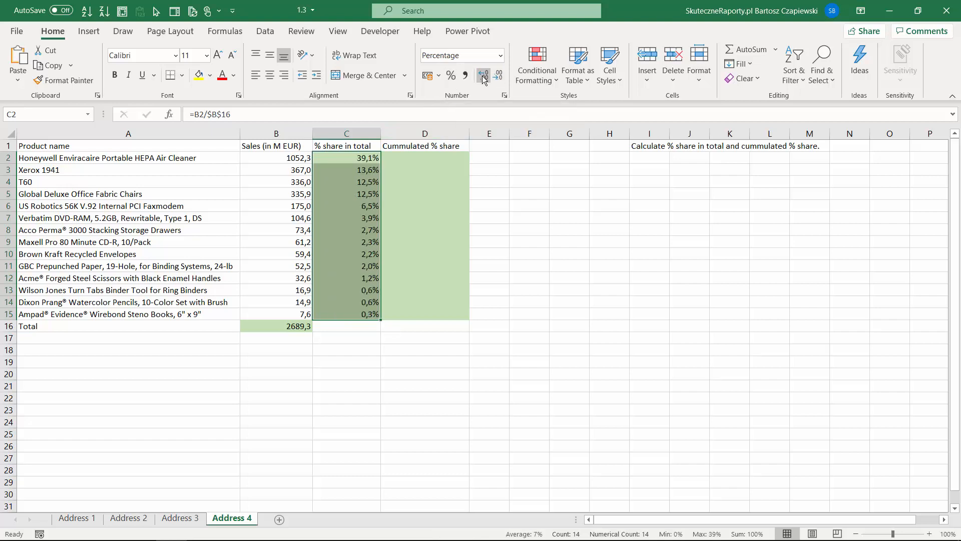
pyautogui.click(359, 157)
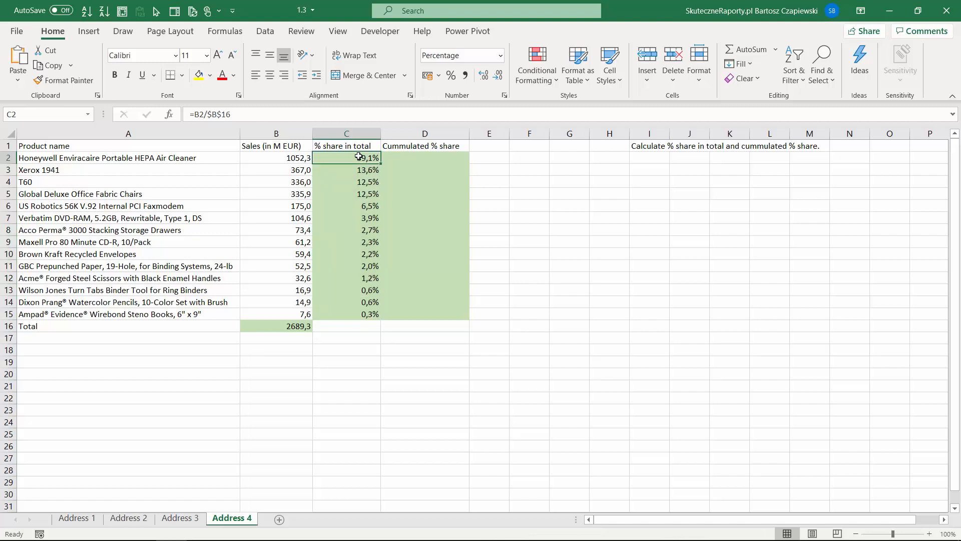
pyautogui.click(423, 159)
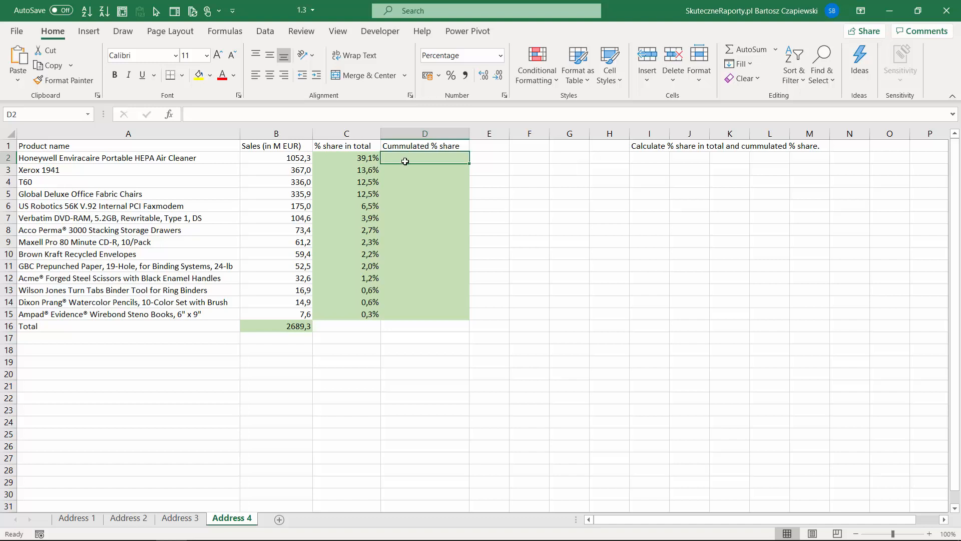
# Step: Enter =C2 in D2 and the running total =D2+C3 in D3
pyautogui.write('=')
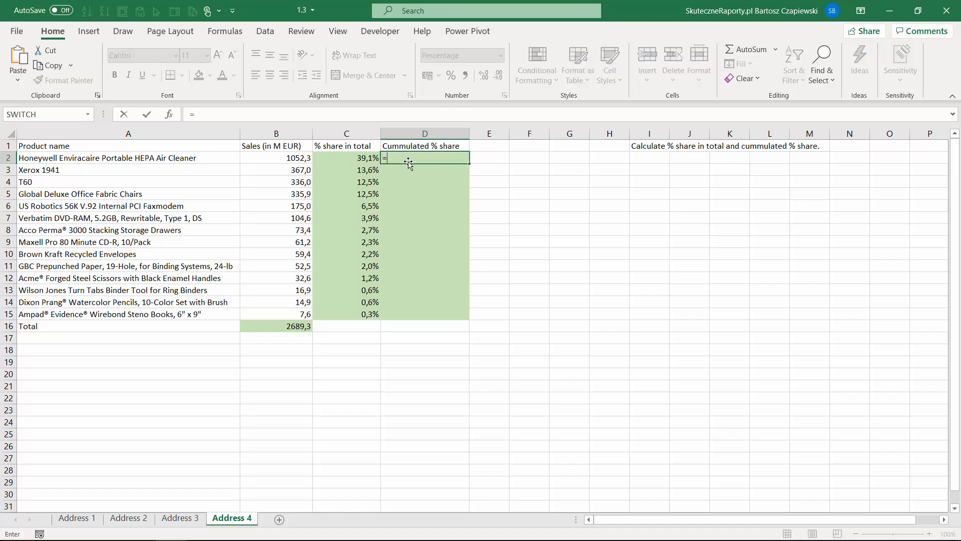
pyautogui.press('Left')
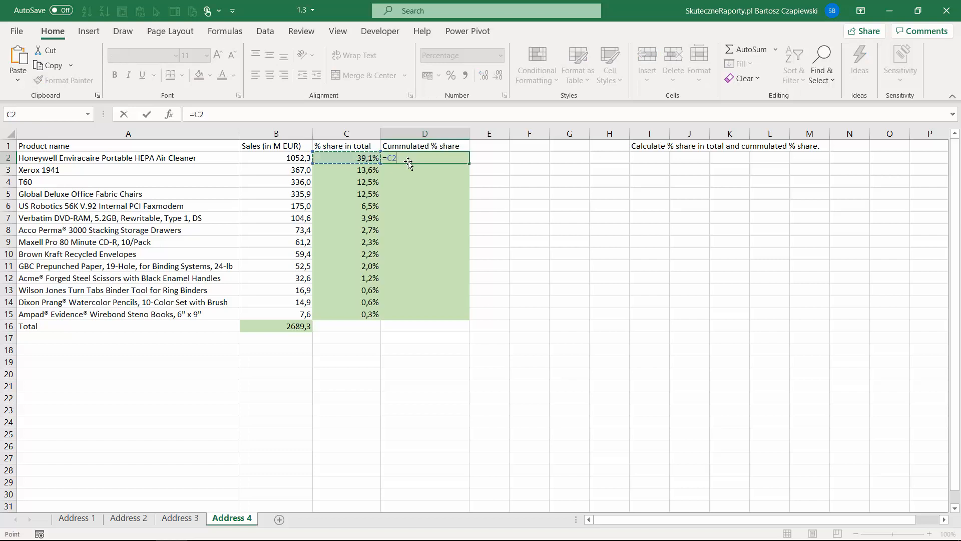
pyautogui.press('Return')
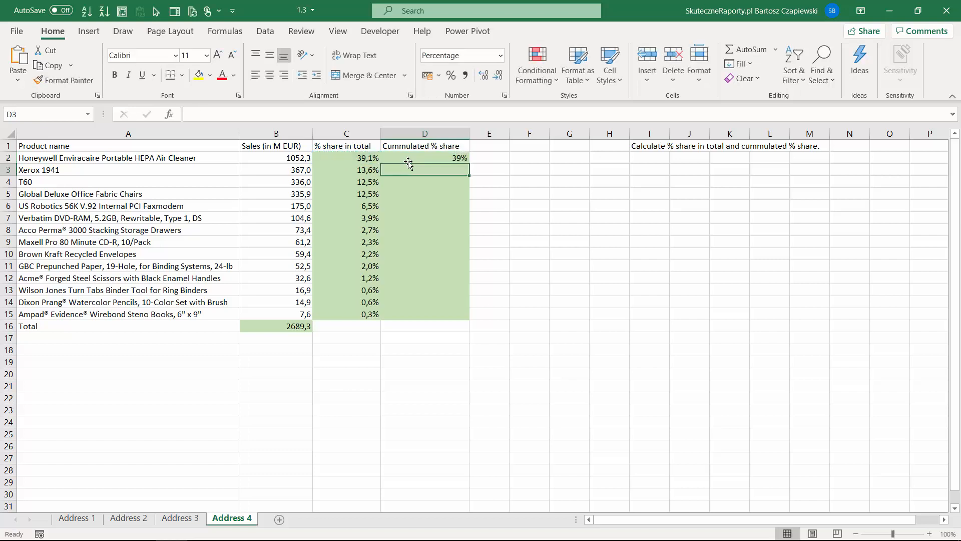
pyautogui.write('=')
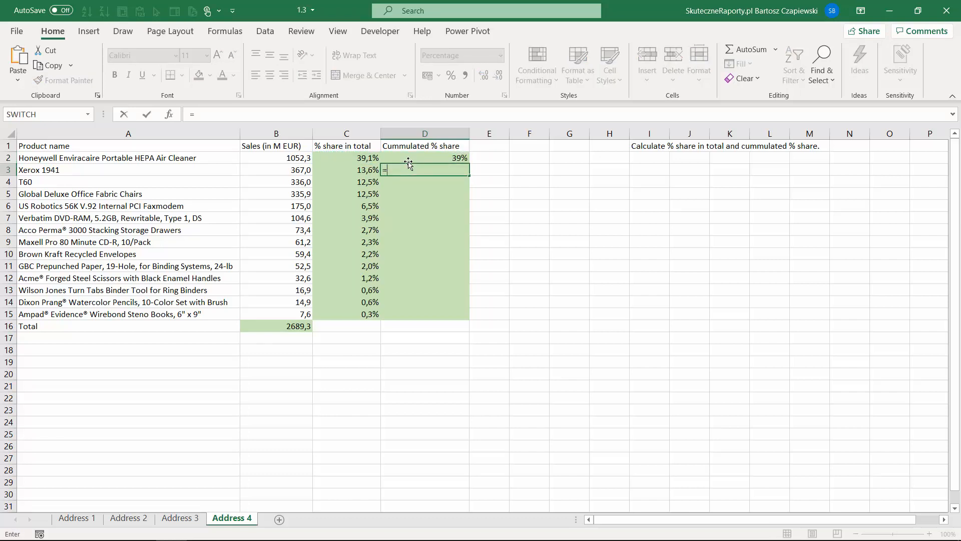
pyautogui.press('Up')
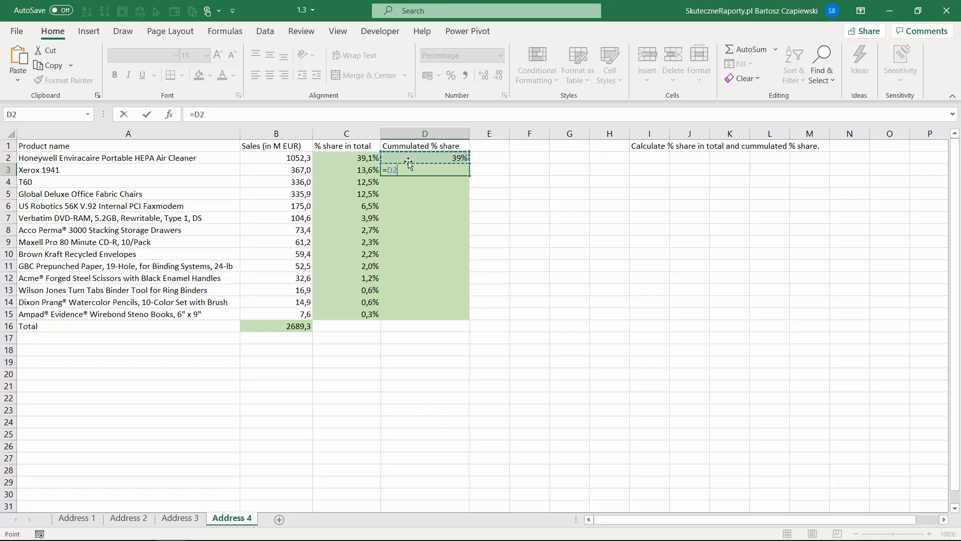
pyautogui.write('+')
pyautogui.click(364, 169)
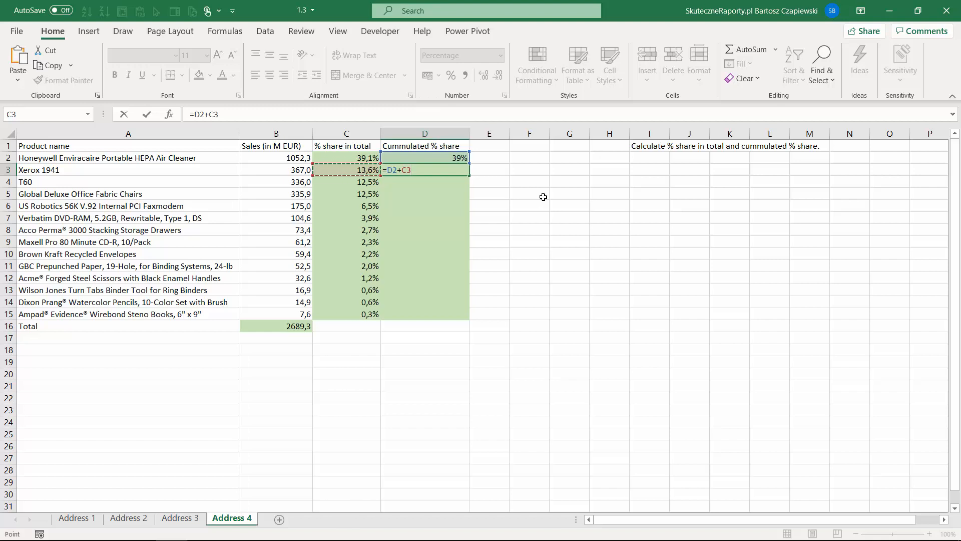
pyautogui.press('Return')
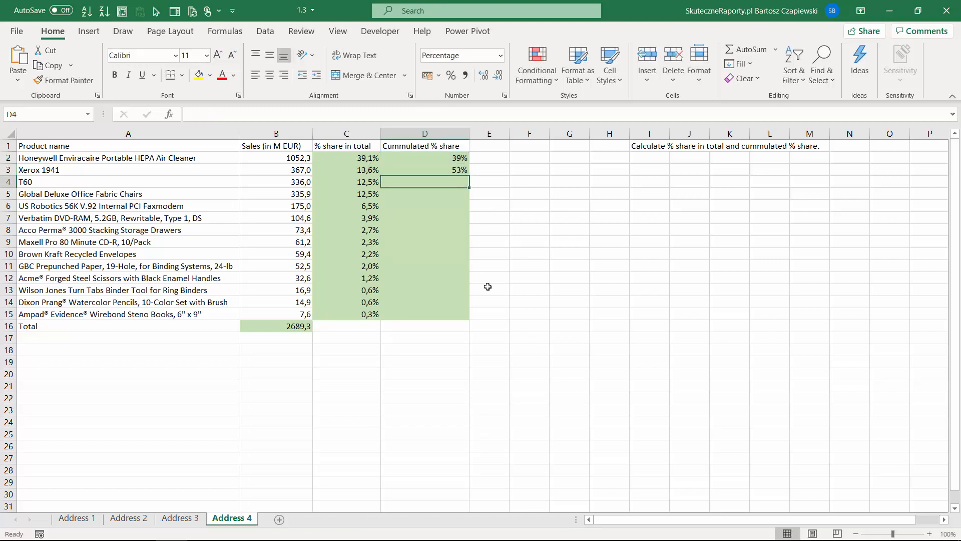
# Step: Copy the running-total formula from D3 down to D15, ending at 100%
pyautogui.click(455, 171)
pyautogui.doubleClick(470, 176)
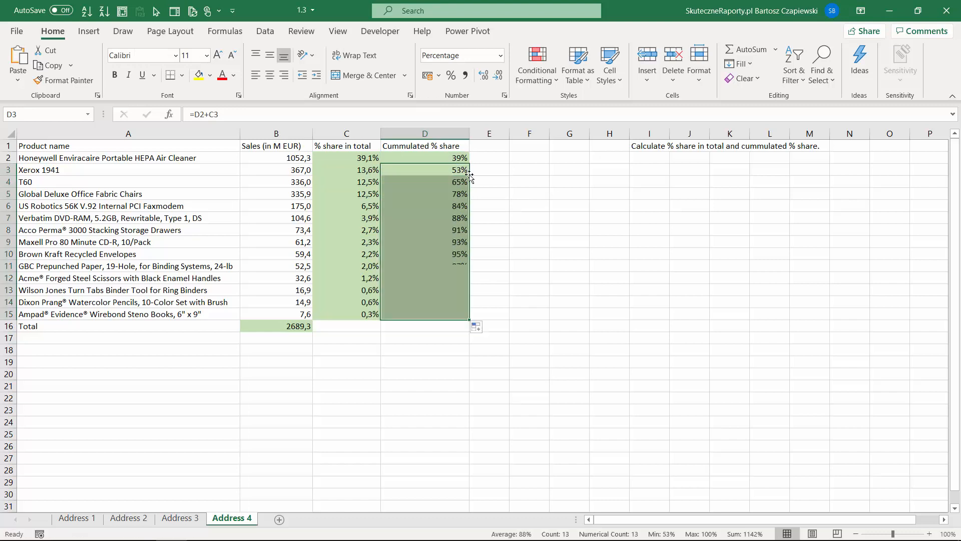
pyautogui.click(444, 314)
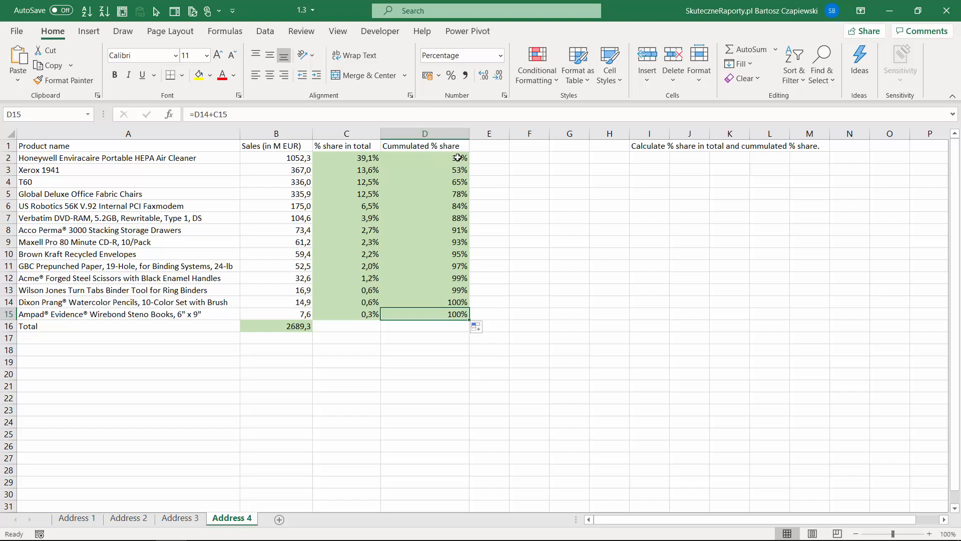
pyautogui.moveTo(458, 158); pyautogui.dragTo(458, 193)
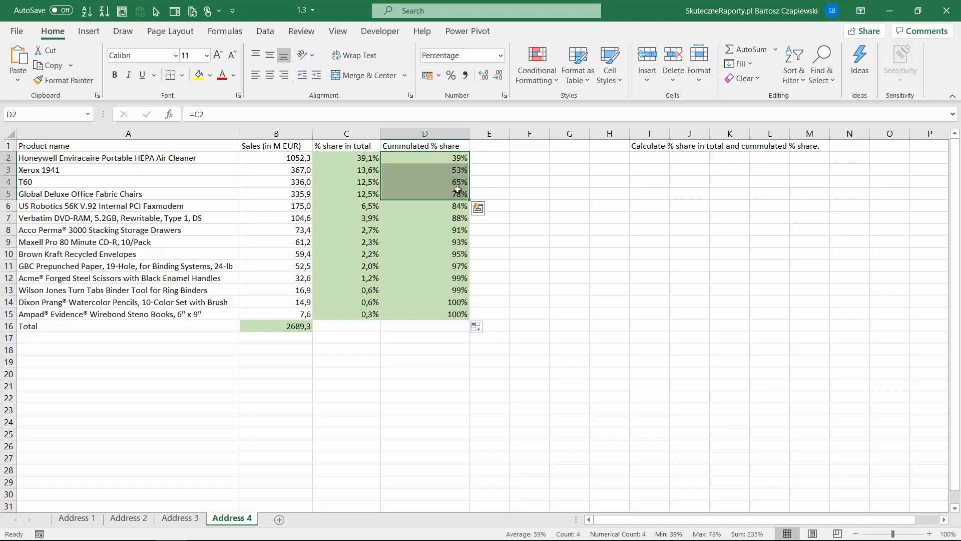